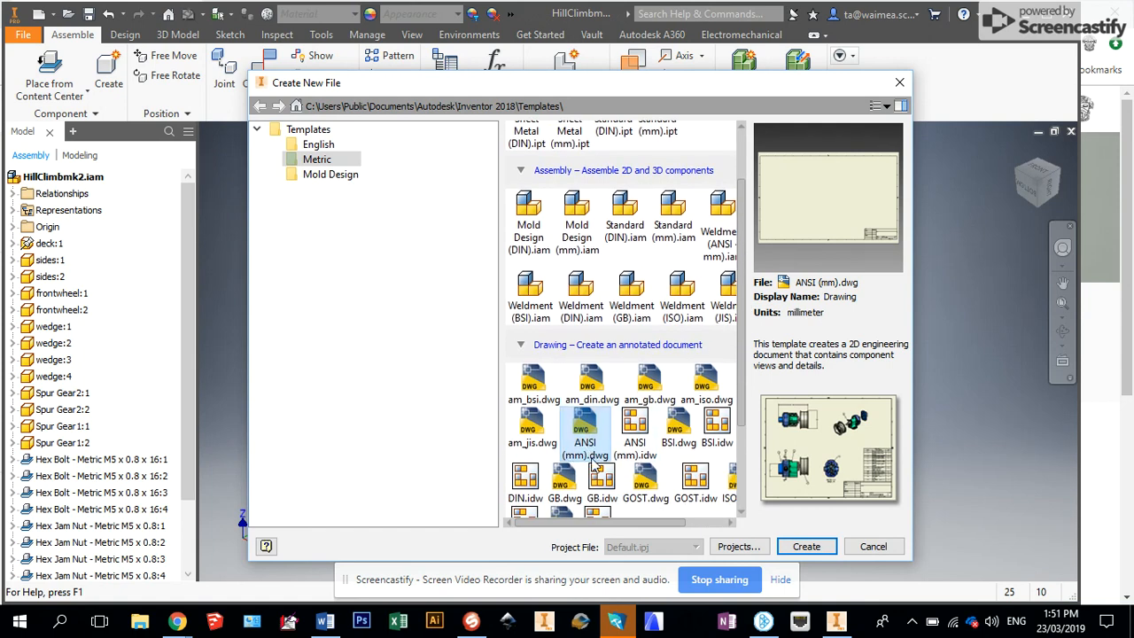
Create a drawing from the ANSI (mm).dwg template and set its sheet size to A3.
{"action": "left_click", "coordinate": [804, 548]}
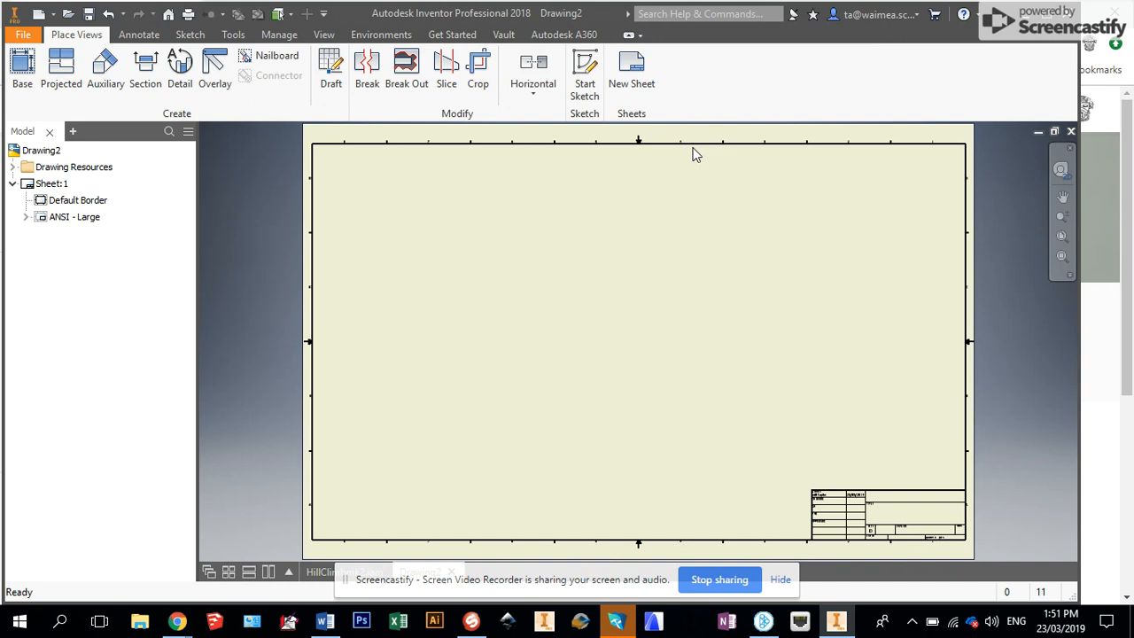
{"action": "right_click", "coordinate": [57, 188]}
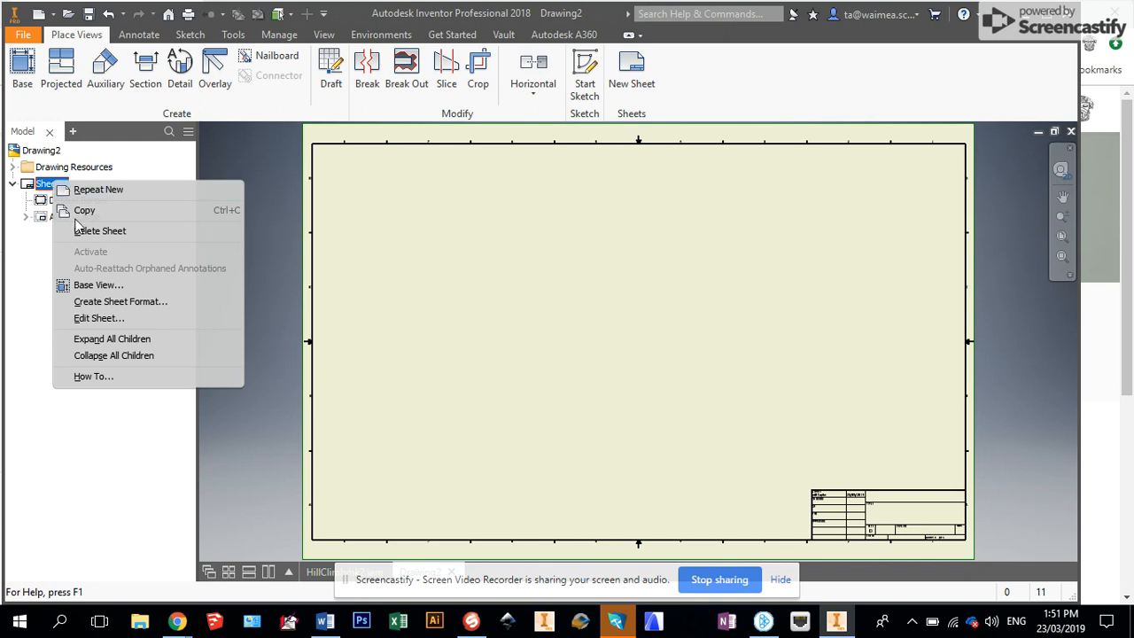
{"action": "left_click", "coordinate": [124, 319]}
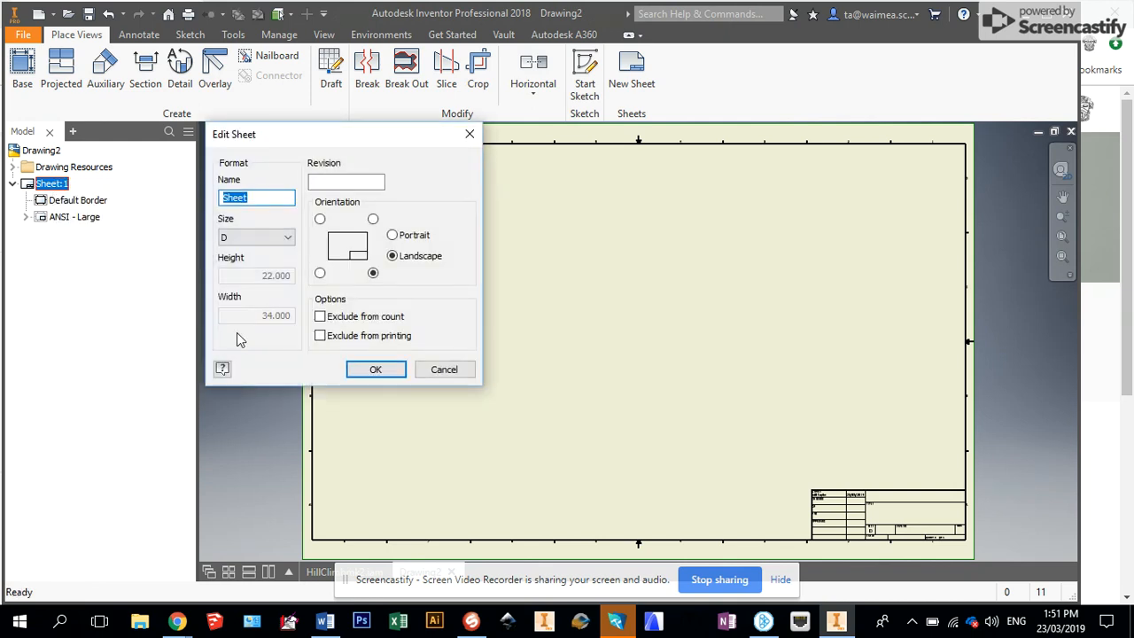
{"action": "left_click", "coordinate": [276, 241]}
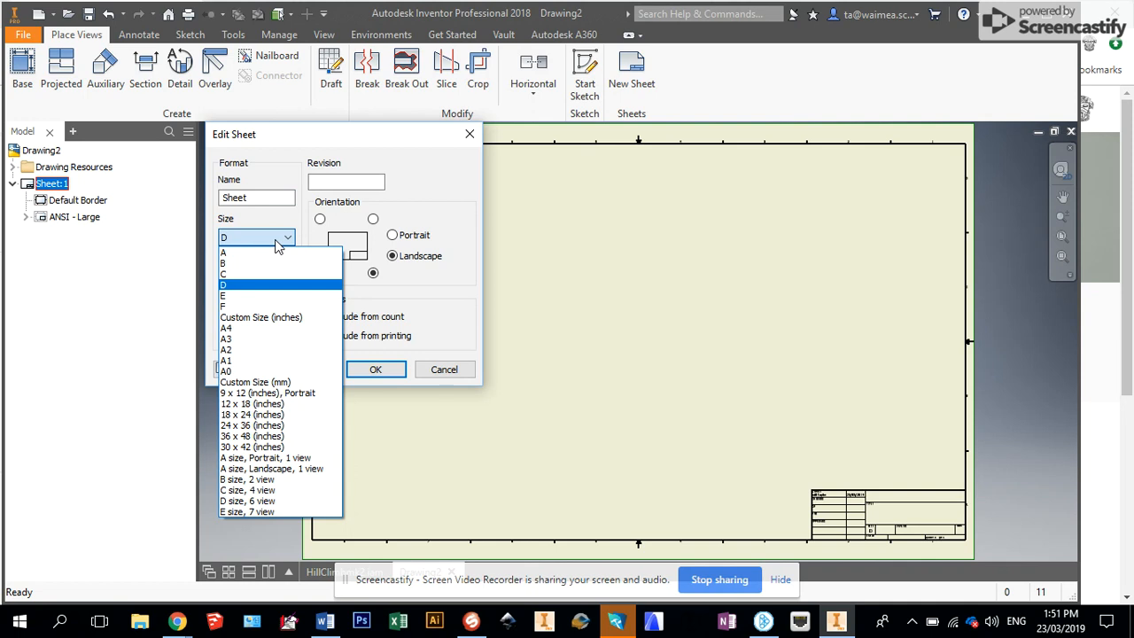
{"action": "left_click", "coordinate": [251, 341]}
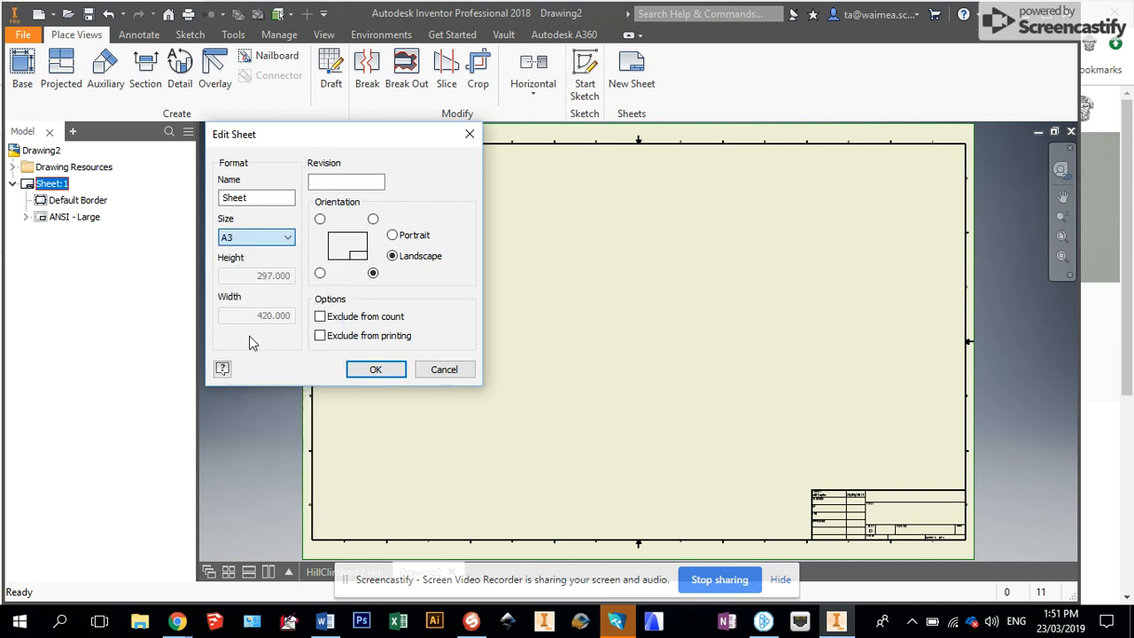
{"action": "left_click", "coordinate": [384, 371]}
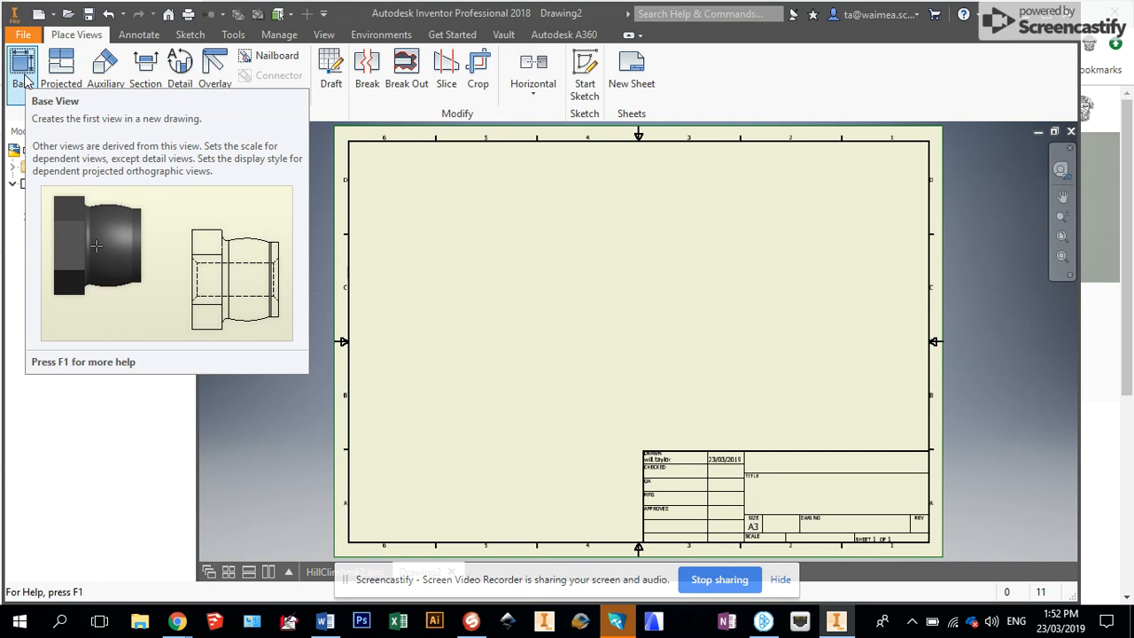
Try placing a front base view of the HillClimbmk2 assembly at scale 1:2.
{"action": "left_click", "coordinate": [24, 80]}
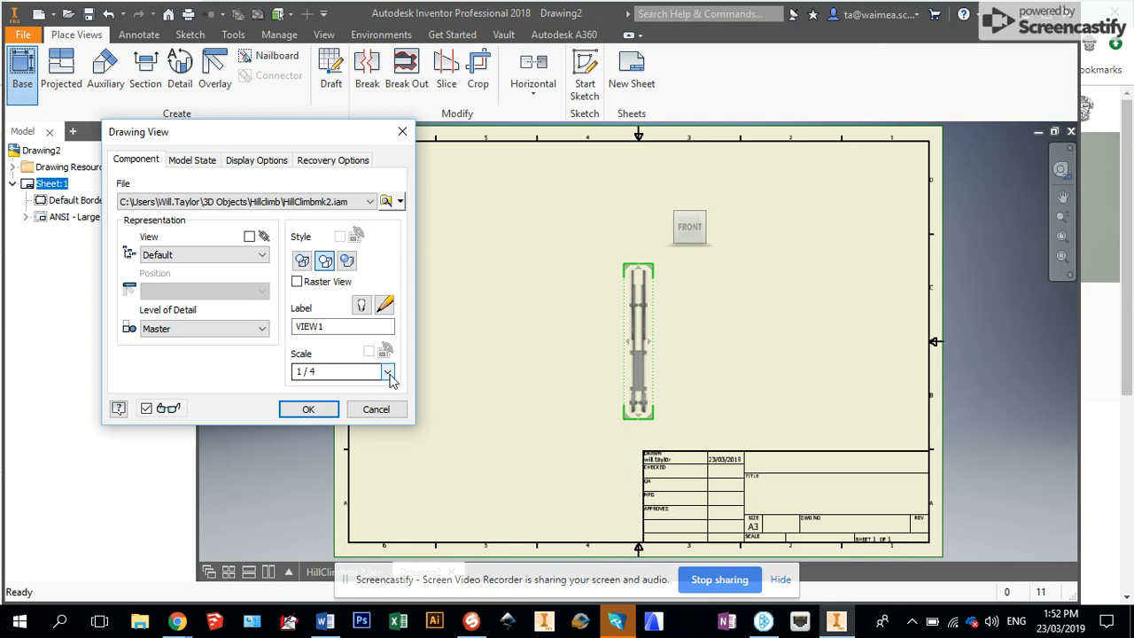
{"action": "left_click", "coordinate": [388, 372]}
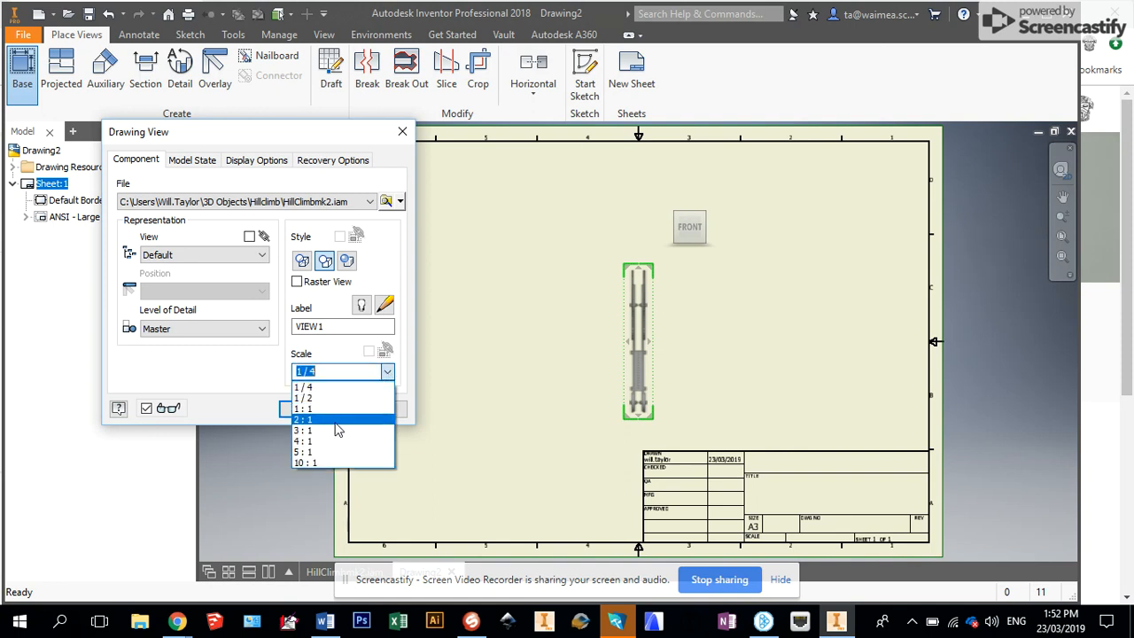
{"action": "left_click", "coordinate": [334, 370]}
{"action": "left_click", "coordinate": [336, 370]}
{"action": "key", "text": "BackSpace"}
{"action": "key", "text": "BackSpace"}
{"action": "key", "text": "BackSpace"}
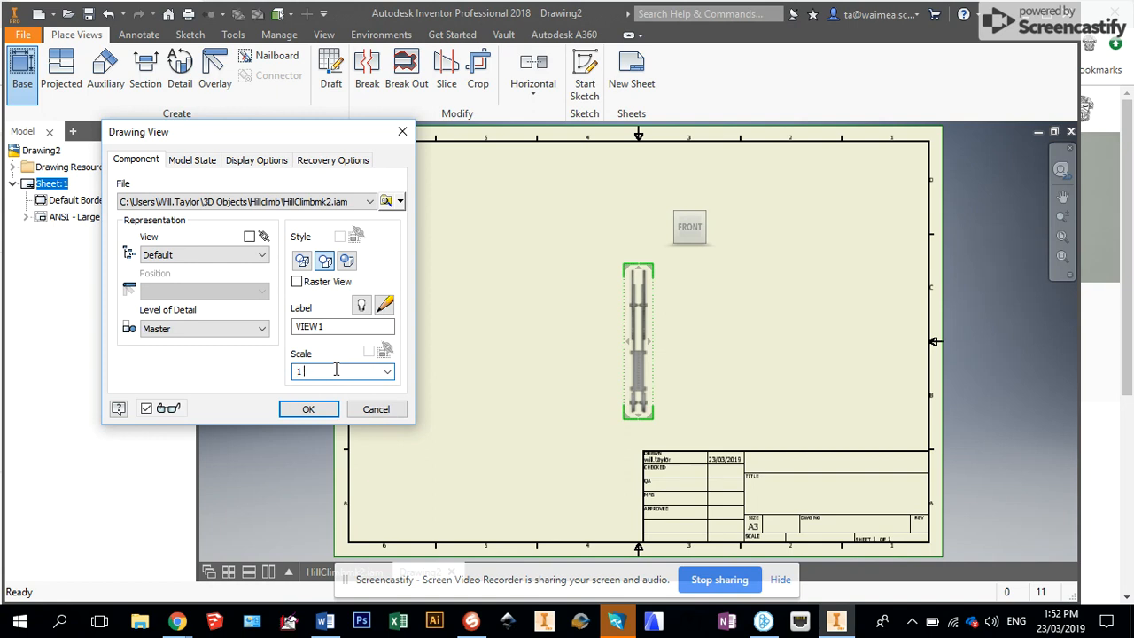
{"action": "type", "text": ":2"}
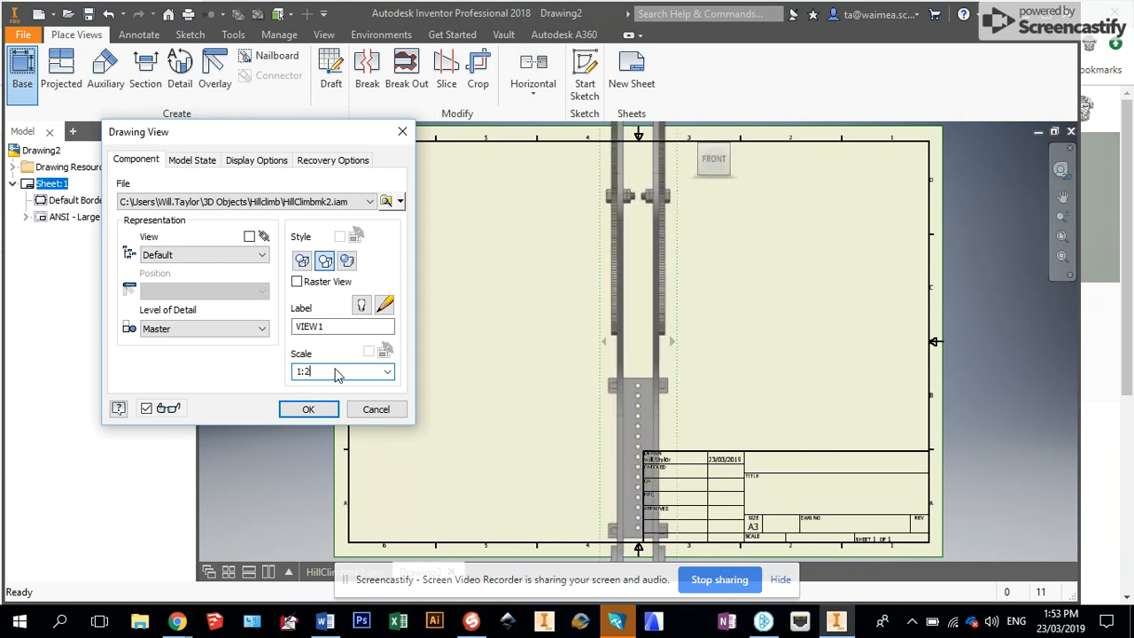
{"action": "left_click", "coordinate": [301, 411]}
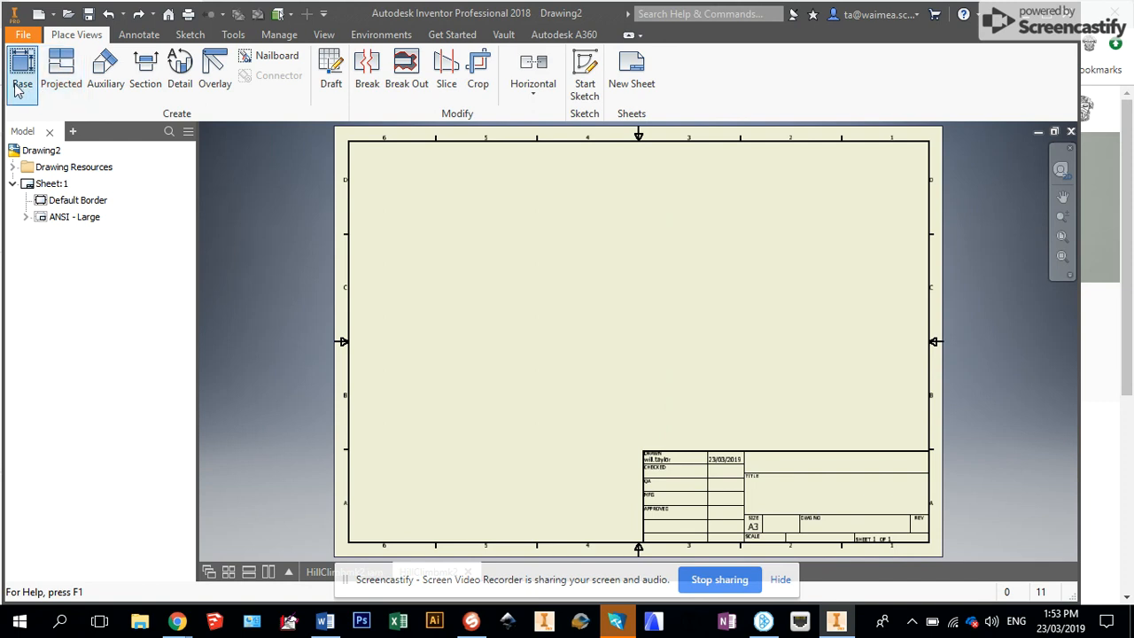
Begin a new base view of the HillClimbmk2 assembly and set its scale to 1:5.
{"action": "left_click", "coordinate": [18, 83]}
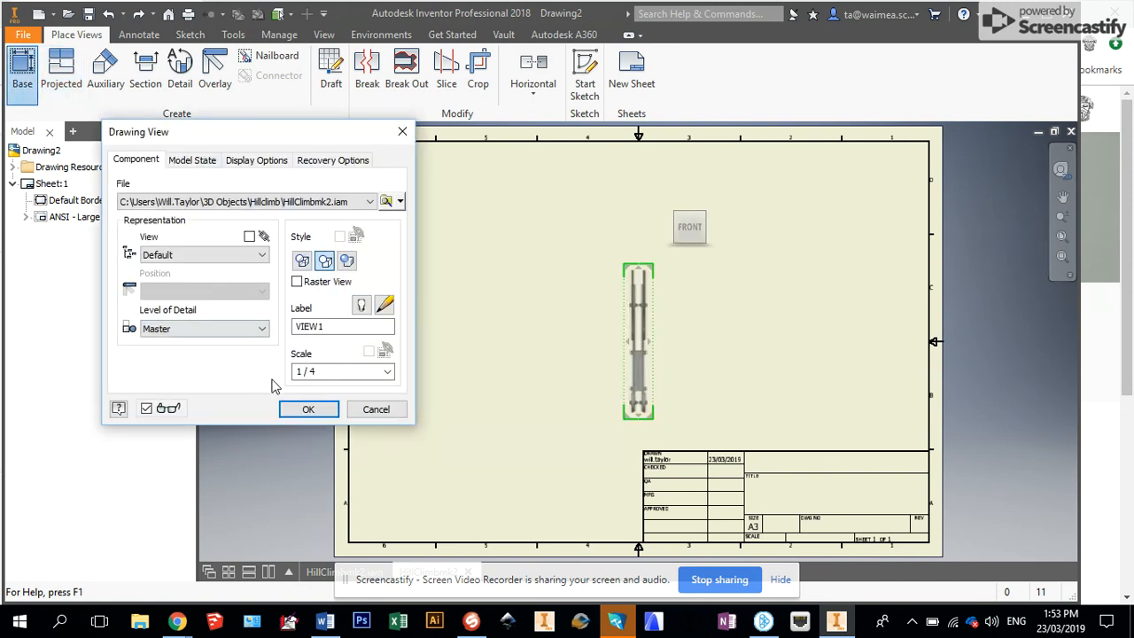
{"action": "left_click", "coordinate": [341, 371]}
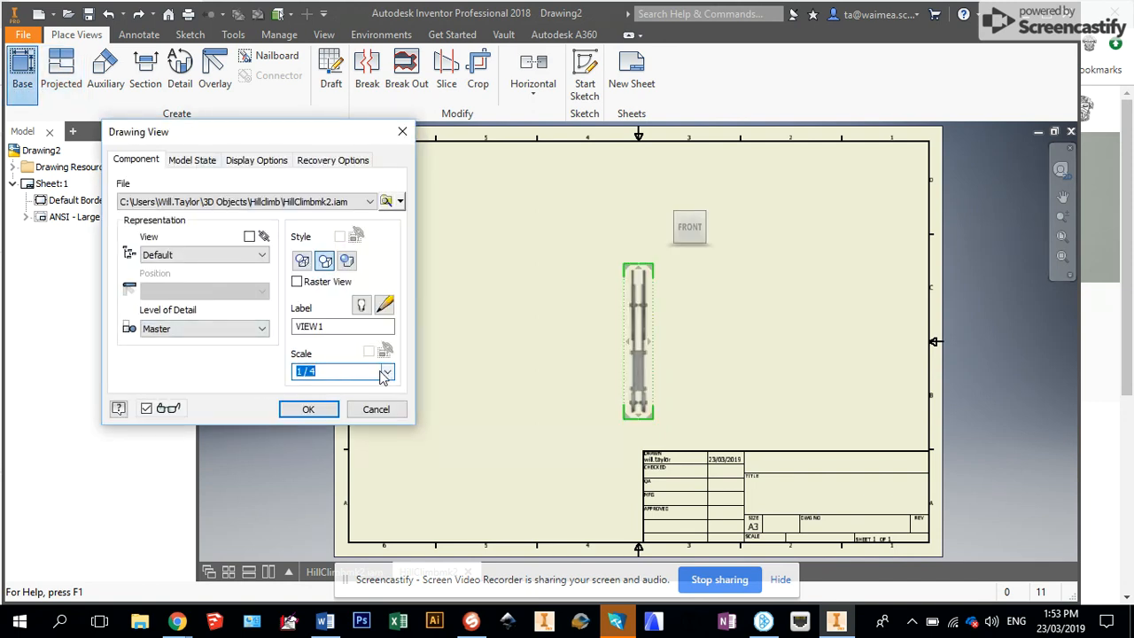
{"action": "left_click", "coordinate": [323, 372]}
{"action": "key", "text": "BackSpace"}
{"action": "key", "text": "BackSpace"}
{"action": "key", "text": "BackSpace"}
{"action": "key", "text": "BackSpace"}
{"action": "type", "text": ":5"}
Orient the base view to the Right side so the car lies horizontally, and create it at scale 1:2.
{"action": "mouse_move", "coordinate": [700, 223]}
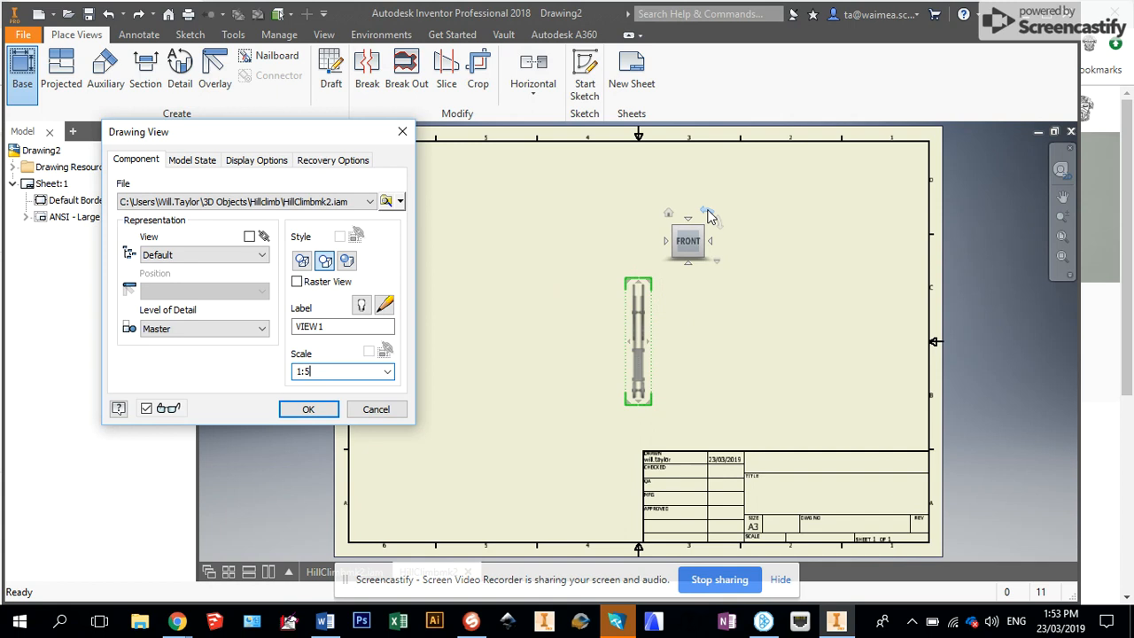
{"action": "left_click", "coordinate": [689, 264]}
{"action": "left_click", "coordinate": [710, 241]}
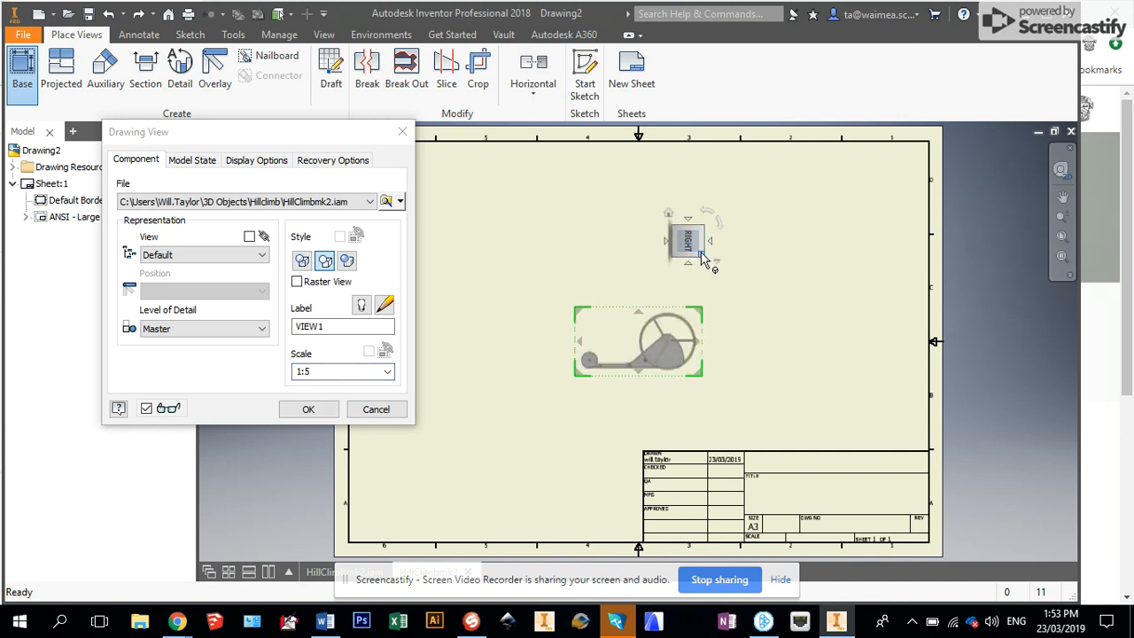
{"action": "left_click", "coordinate": [337, 373]}
{"action": "key", "text": "BackSpace"}
{"action": "type", "text": "2"}
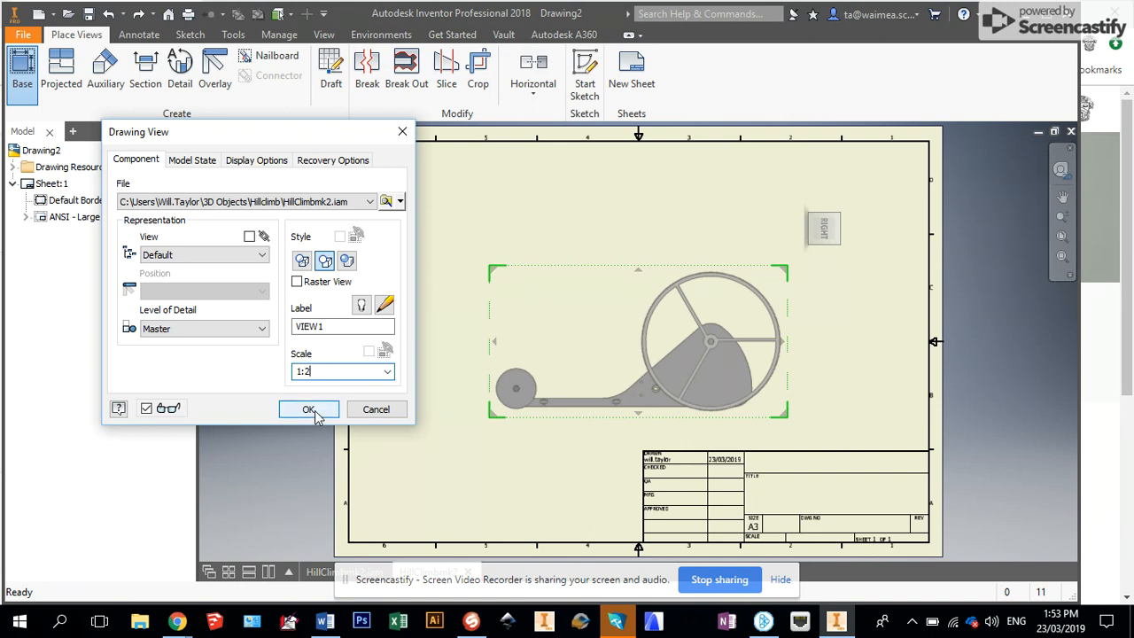
{"action": "left_click", "coordinate": [308, 410]}
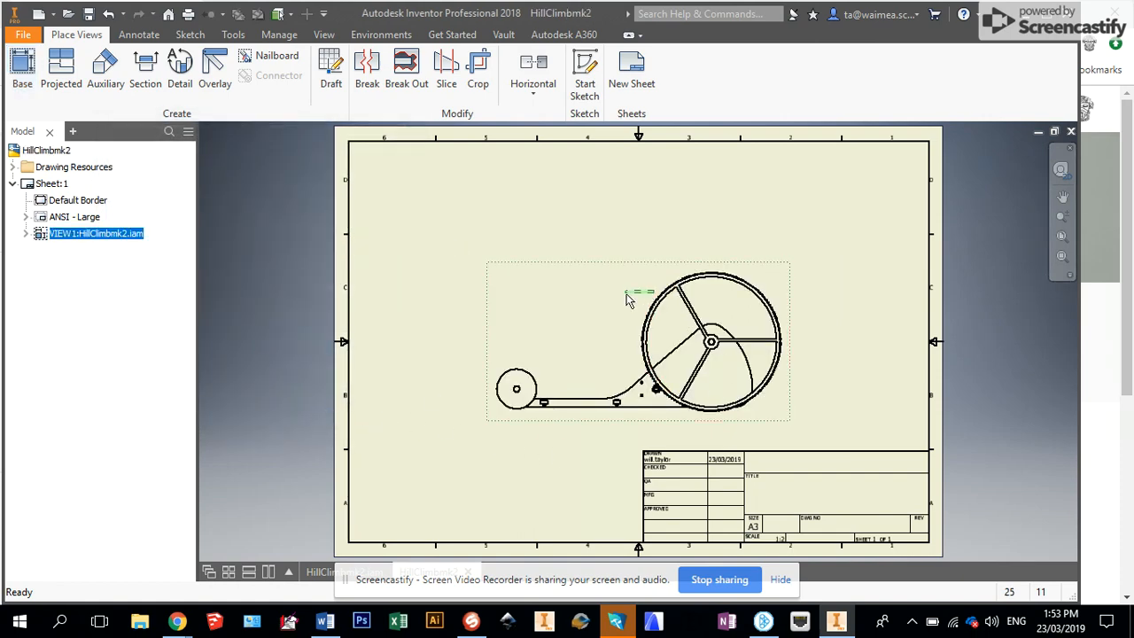
Reposition the side view in the sheet's lower-left area and project a view above it, an end view beside it and an isometric view.
{"action": "left_click_drag", "start_coordinate": [602, 266], "coordinate": [488, 345]}
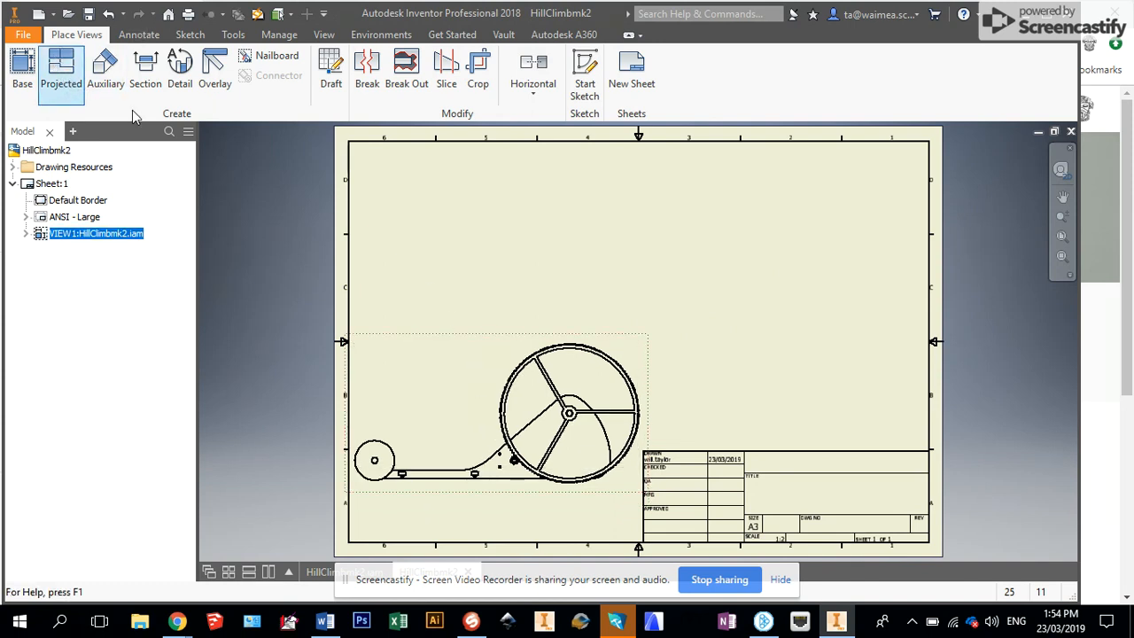
{"action": "left_click_drag", "start_coordinate": [530, 339], "coordinate": [529, 290]}
{"action": "left_click", "coordinate": [61, 73]}
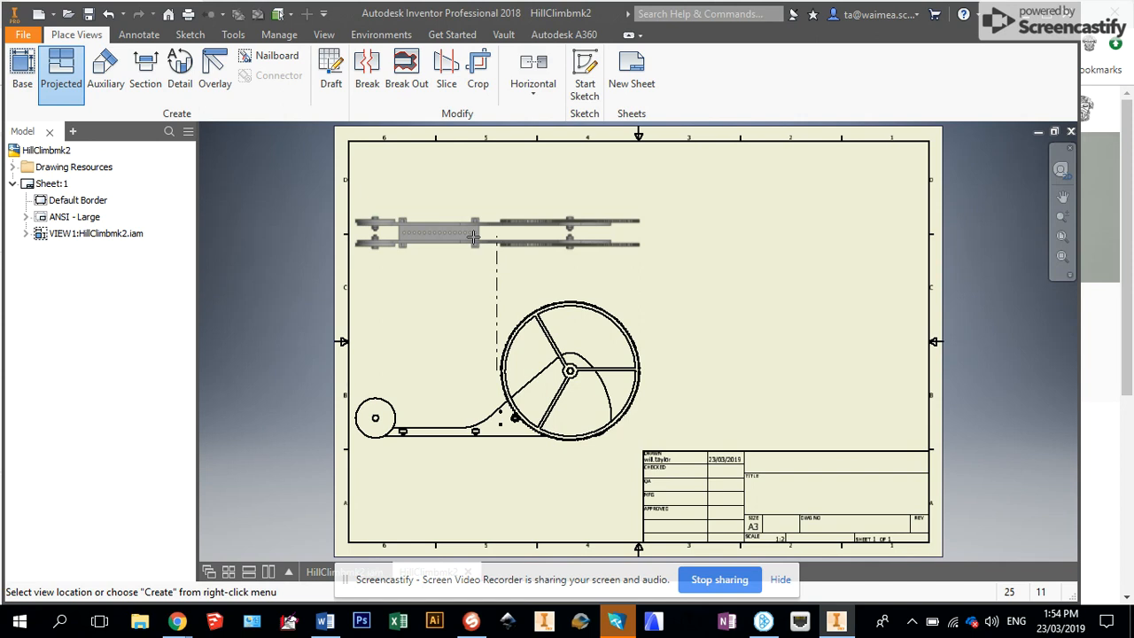
{"action": "left_click", "coordinate": [473, 236]}
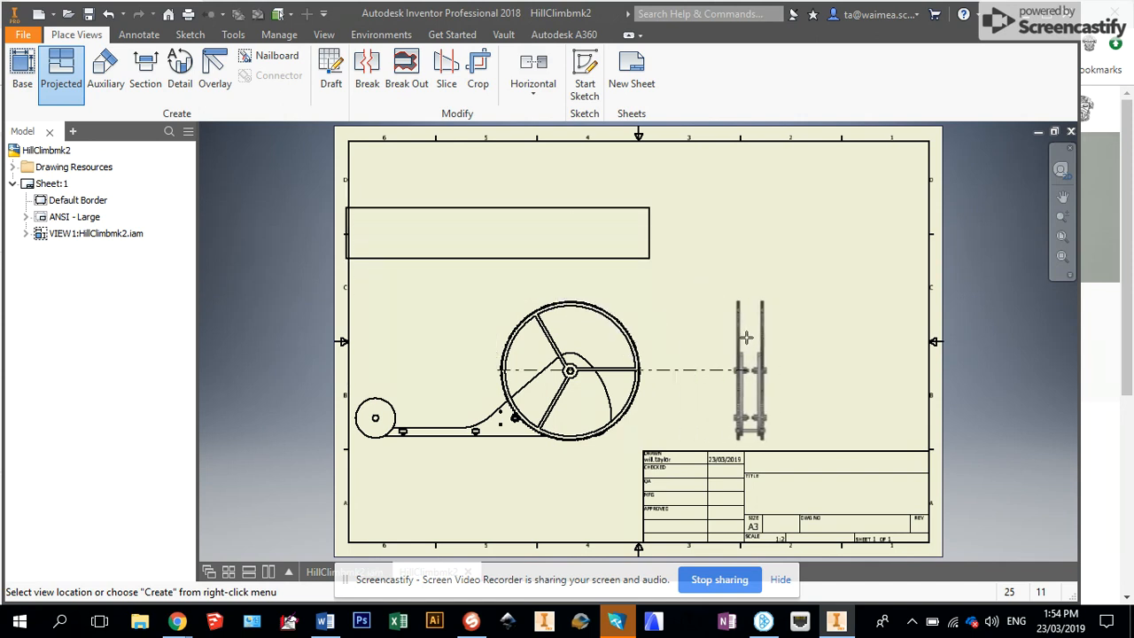
{"action": "left_click", "coordinate": [741, 338]}
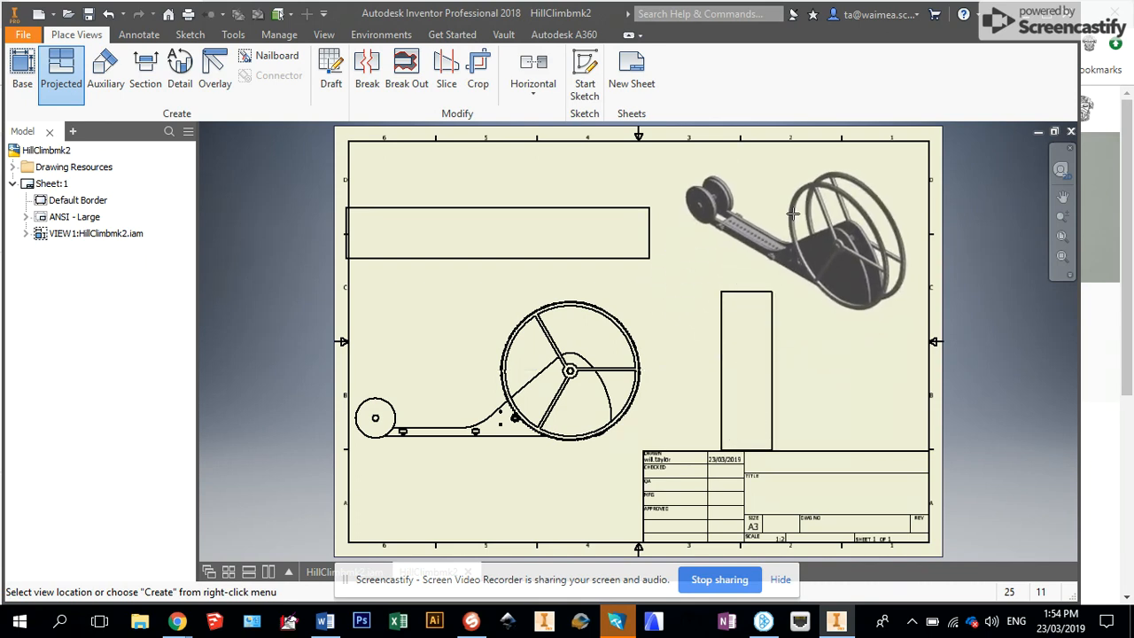
{"action": "left_click", "coordinate": [794, 213]}
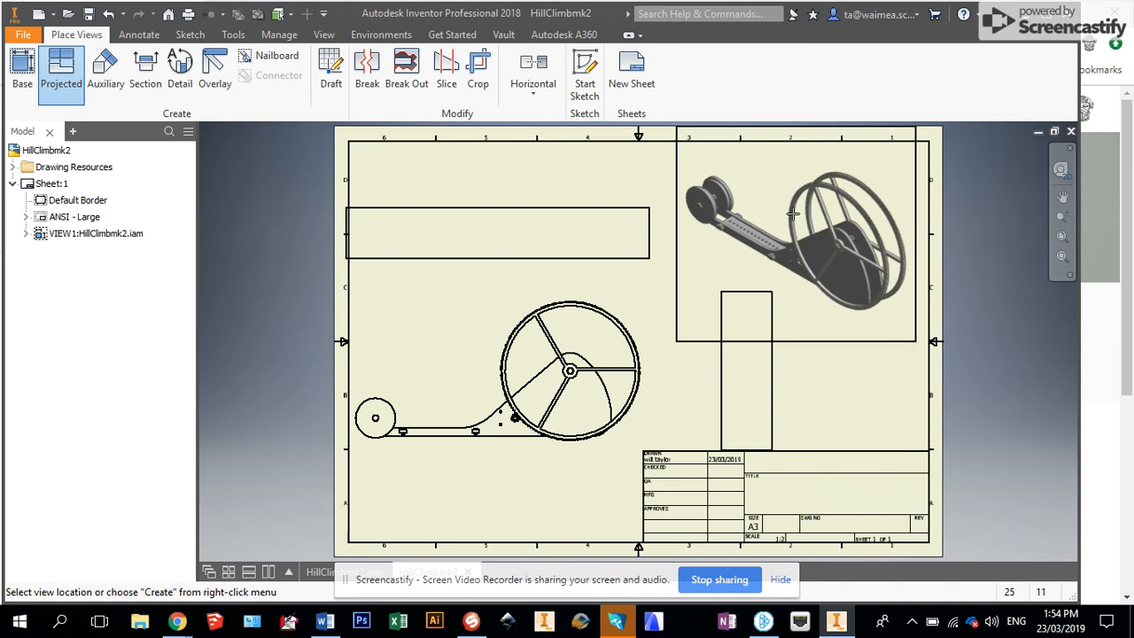
{"action": "right_click", "coordinate": [793, 213]}
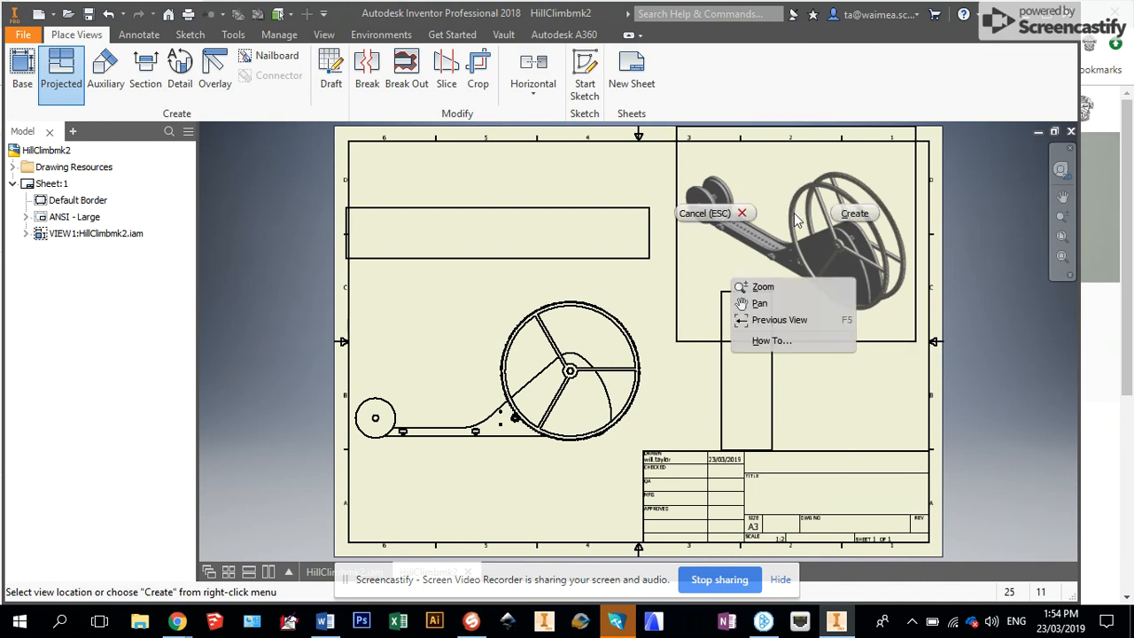
{"action": "left_click", "coordinate": [852, 214]}
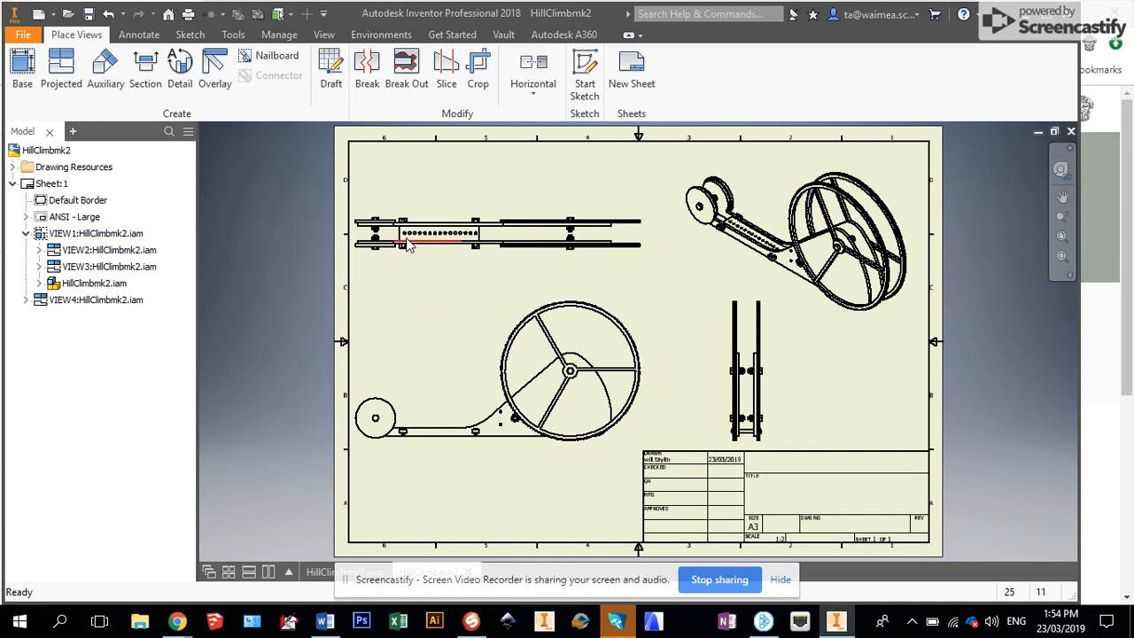
Insert a parts list based on the side view, enabling the BOM view, and place it beneath that view beside the title block.
{"action": "left_click", "coordinate": [140, 36]}
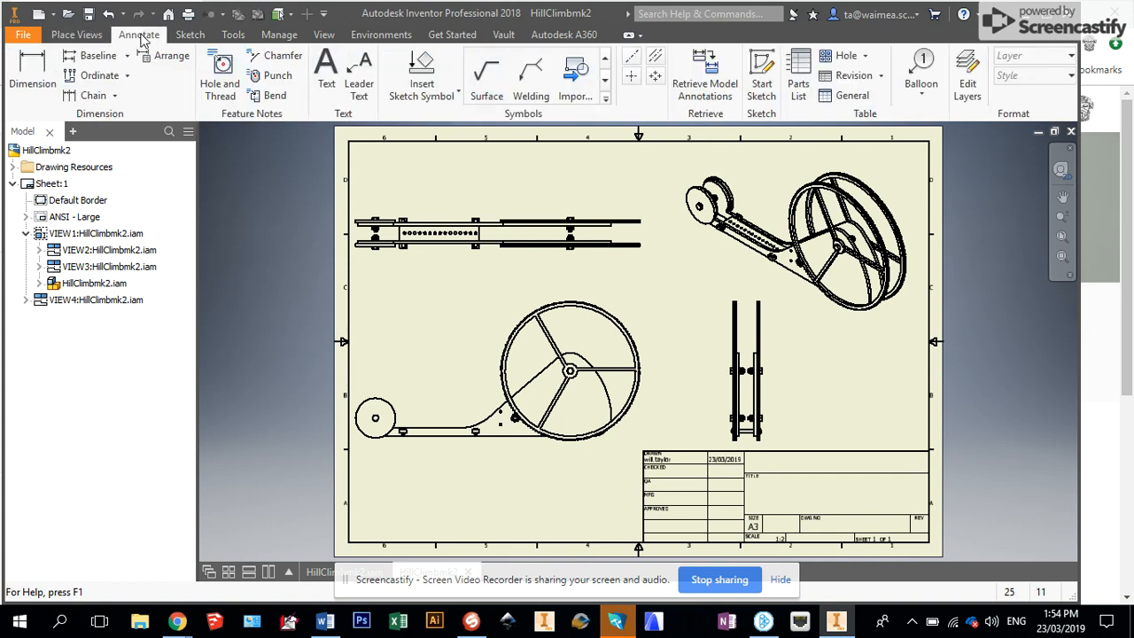
{"action": "left_click", "coordinate": [799, 90]}
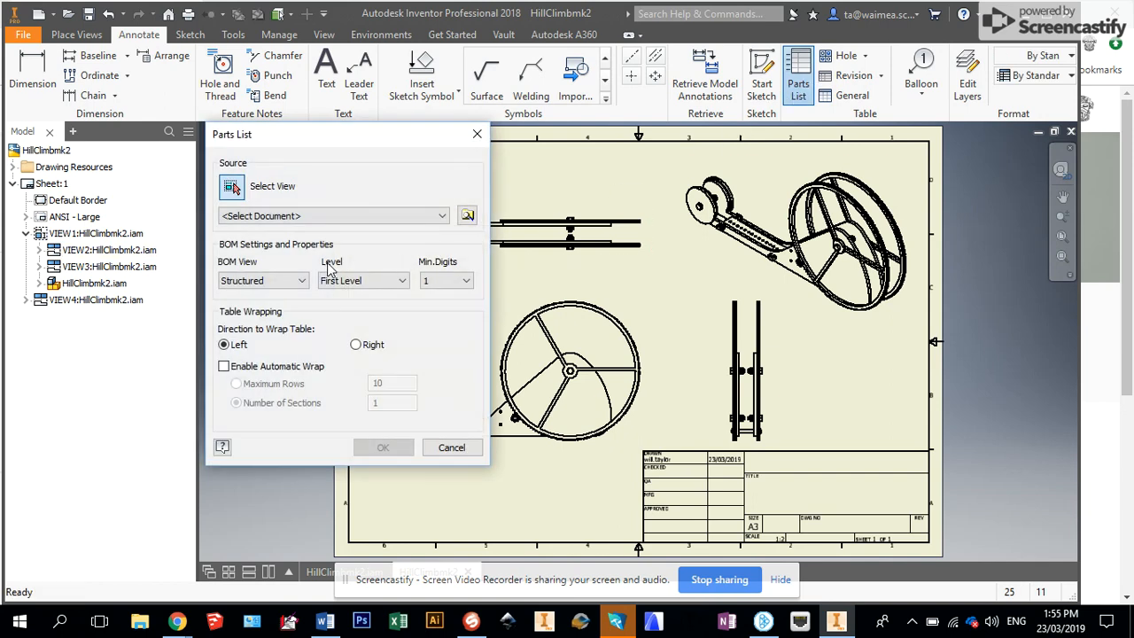
{"action": "left_click", "coordinate": [536, 343]}
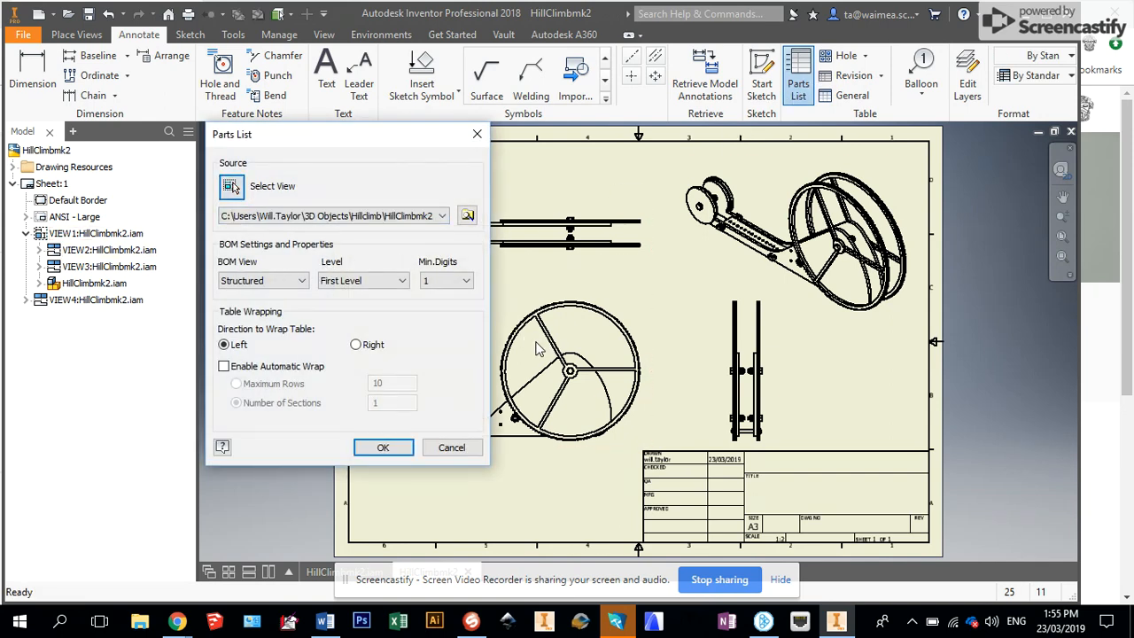
{"action": "left_click", "coordinate": [383, 448]}
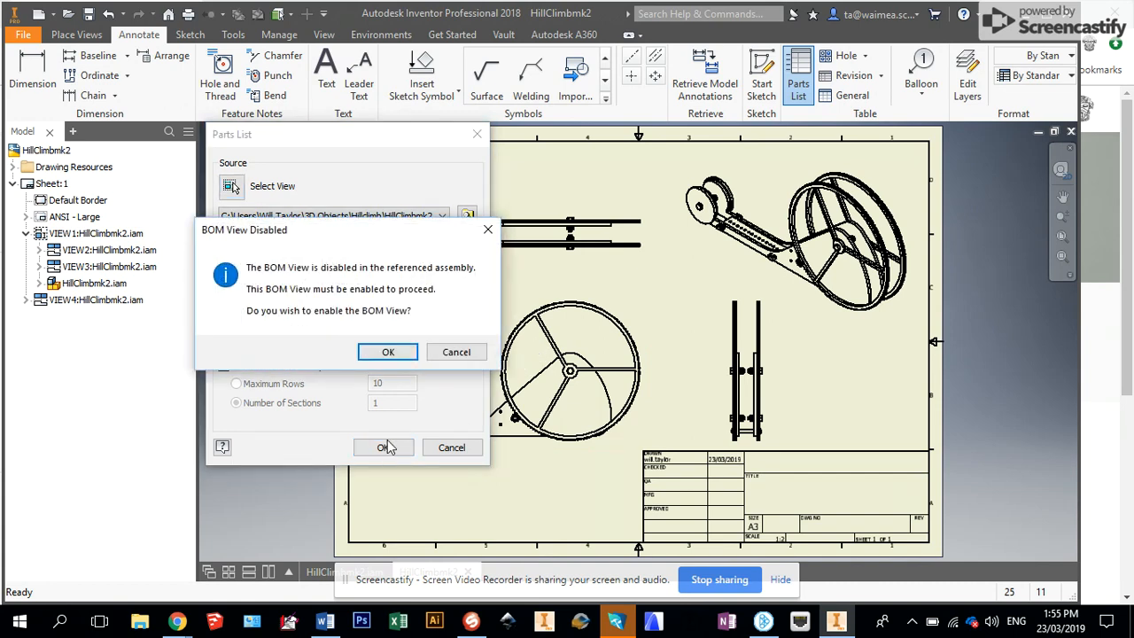
{"action": "left_click", "coordinate": [388, 353]}
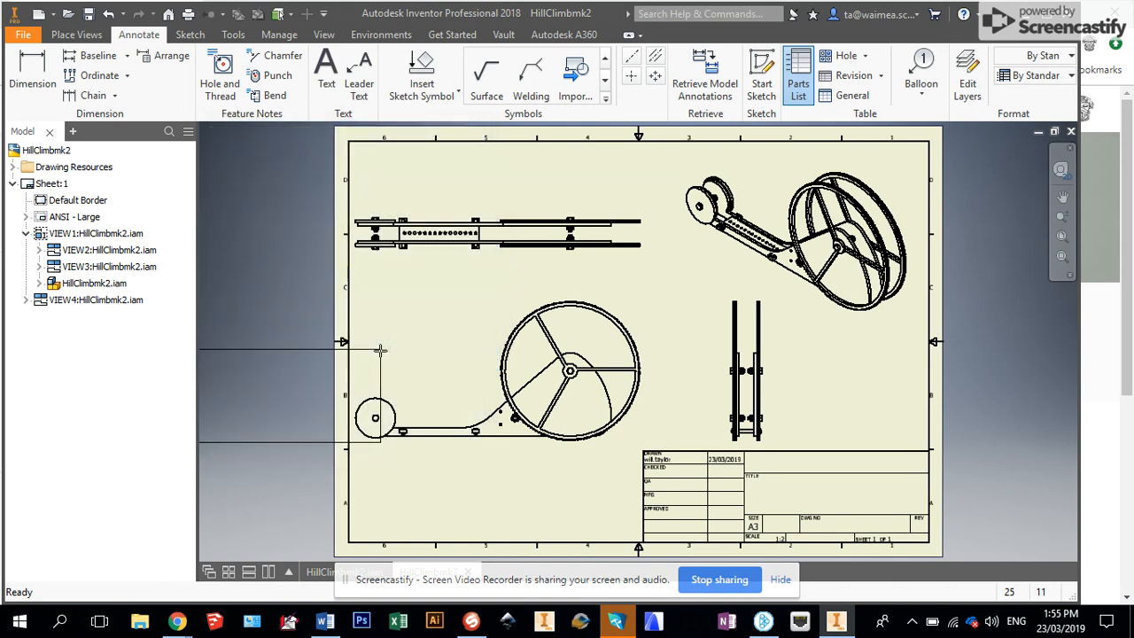
{"action": "left_click", "coordinate": [613, 454]}
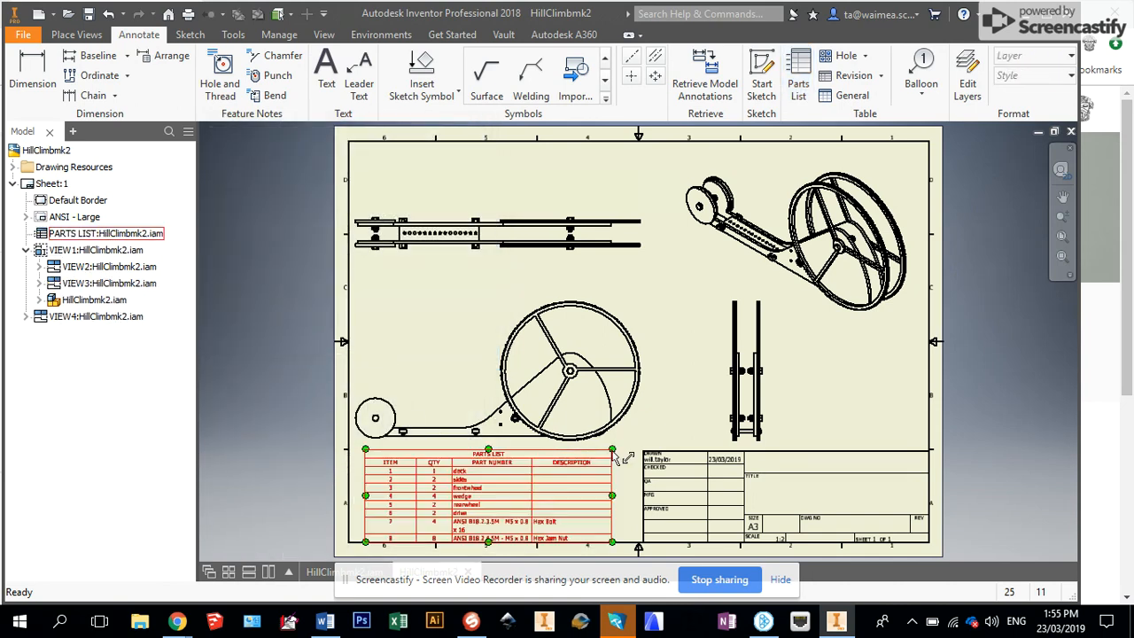
{"action": "scroll", "coordinate": [513, 503], "scroll_direction": "up", "scroll_amount": 5}
{"action": "middle_click_drag", "start_coordinate": [530, 485], "coordinate": [583, 421]}
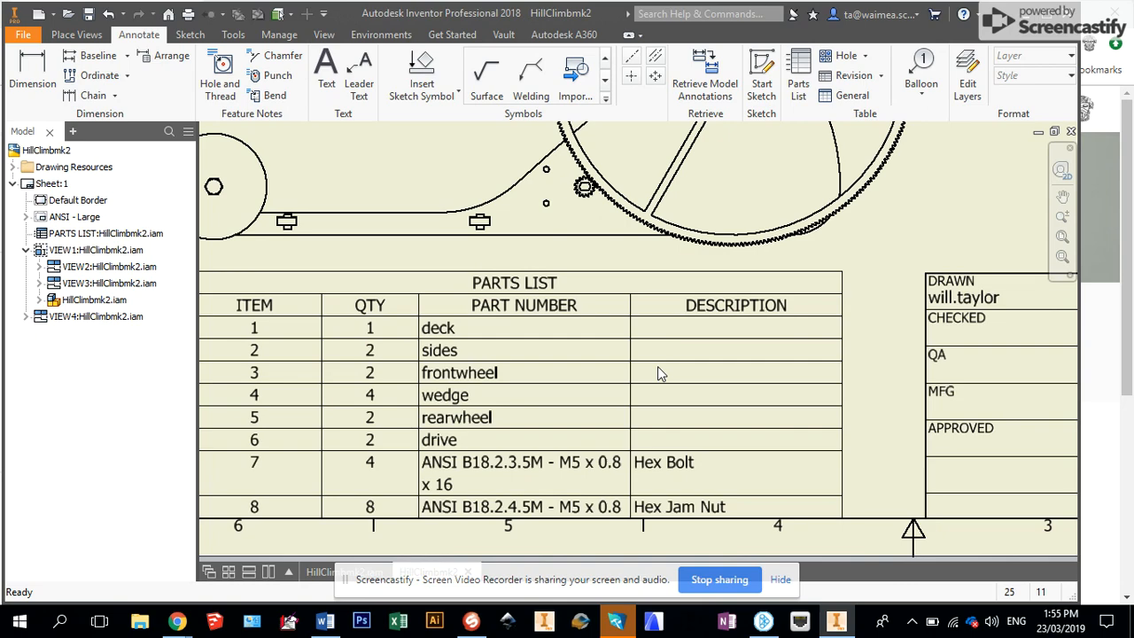
{"action": "scroll", "coordinate": [657, 372], "scroll_direction": "down", "scroll_amount": 5}
{"action": "scroll", "coordinate": [660, 376], "scroll_direction": "up", "scroll_amount": 2}
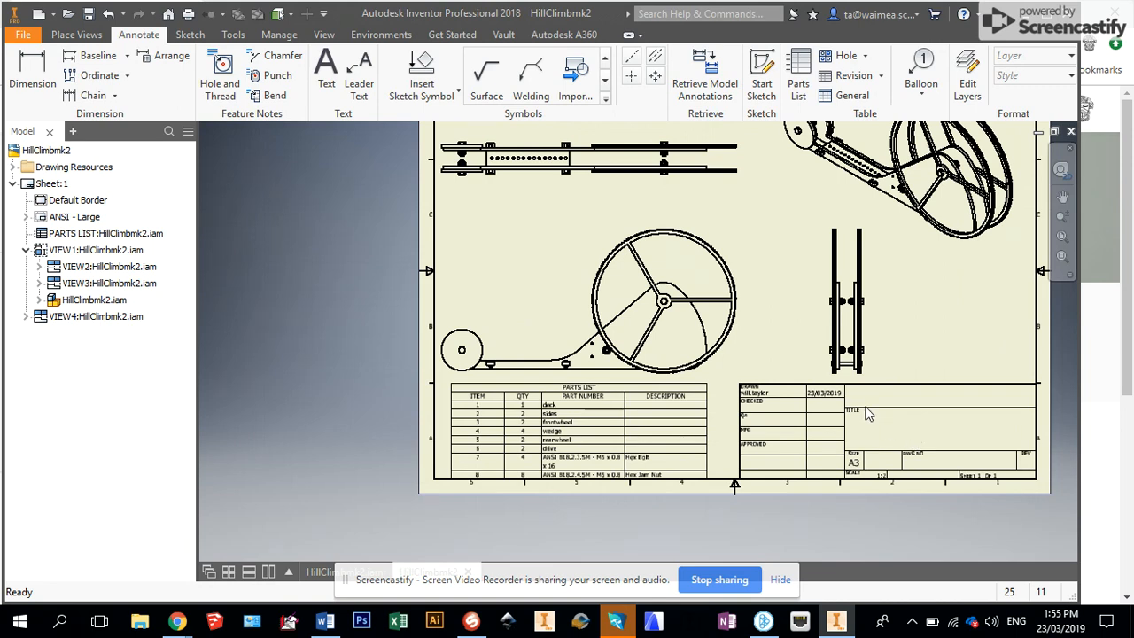
{"action": "scroll", "coordinate": [868, 413], "scroll_direction": "down", "scroll_amount": 2}
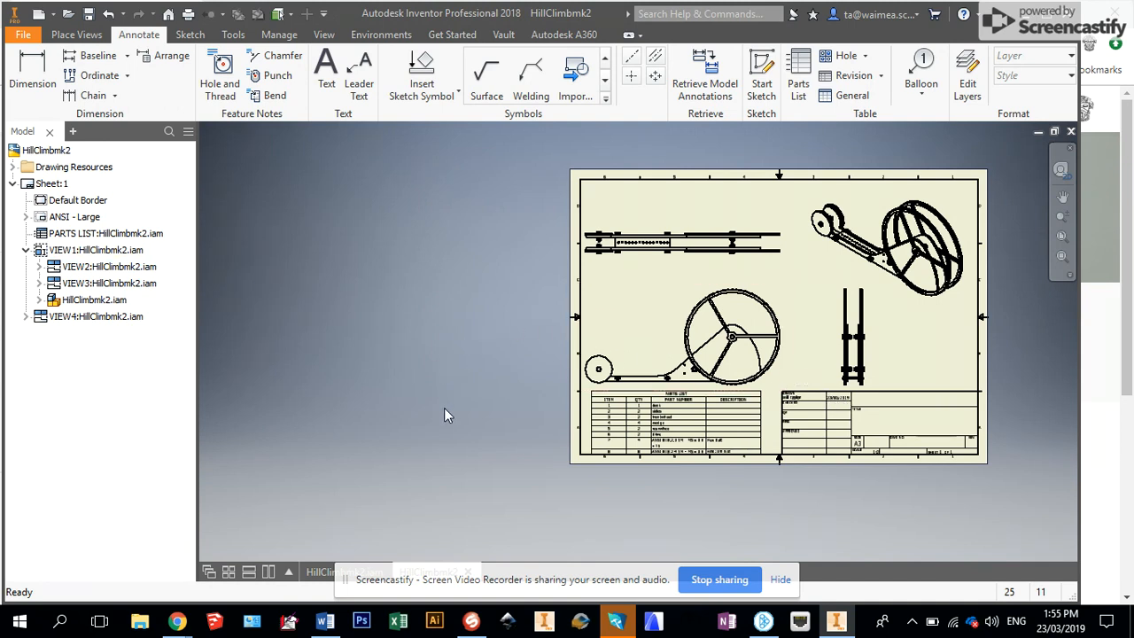
Add a second blank sheet to the drawing.
{"action": "left_click", "coordinate": [74, 34]}
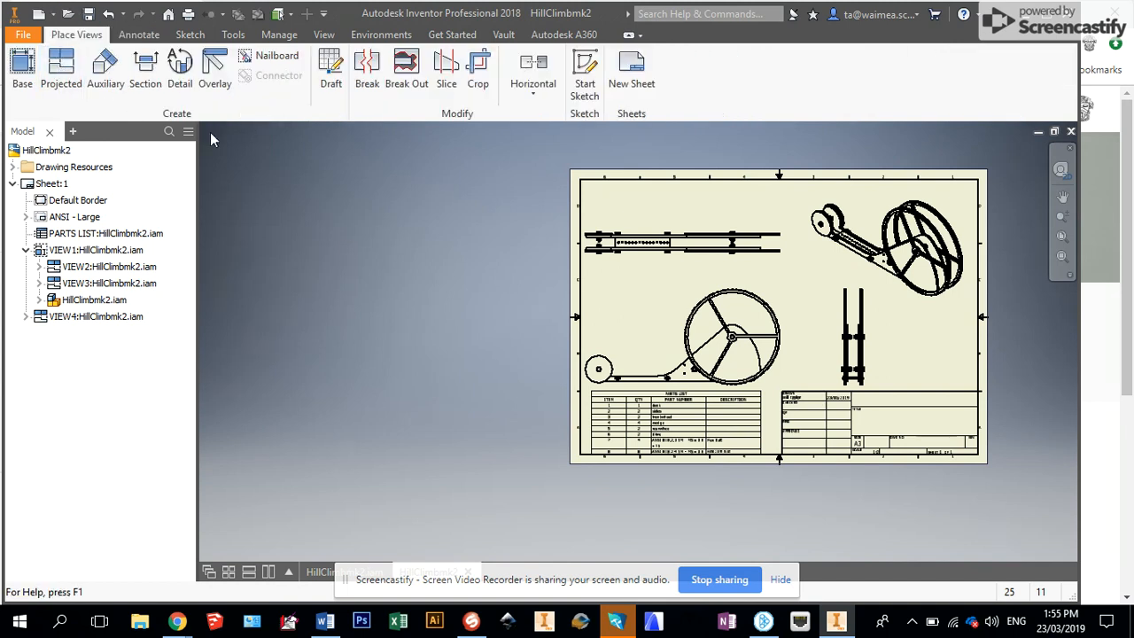
{"action": "left_click", "coordinate": [634, 77]}
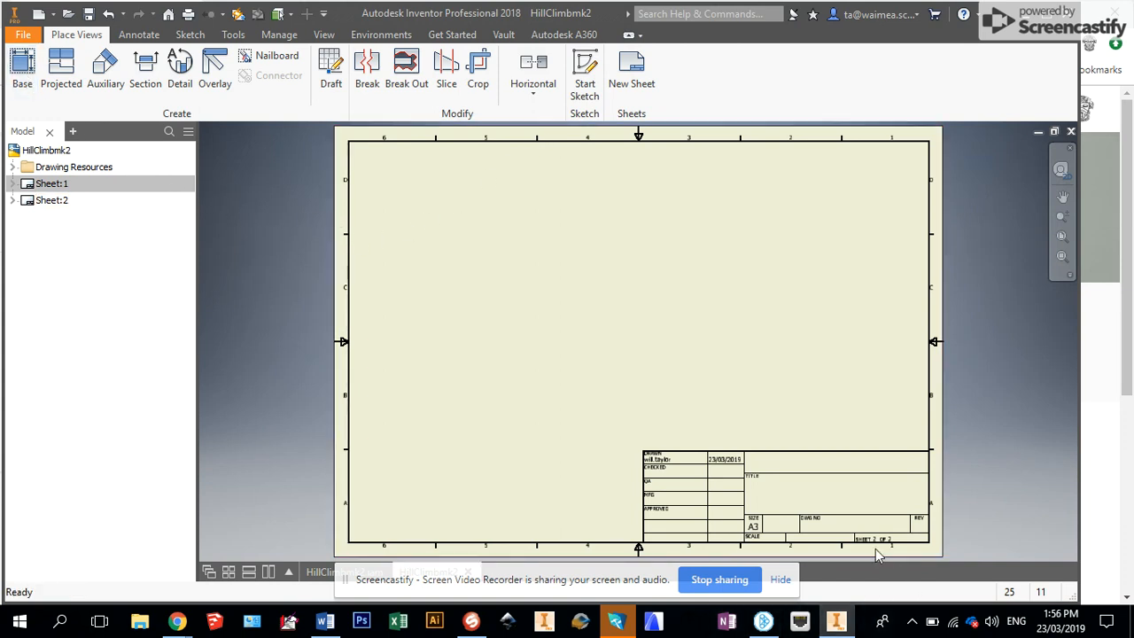
Start a base view on the second sheet using the deck.ipt part from the Hillclimb folder in 3D Objects.
{"action": "scroll", "coordinate": [876, 551], "scroll_direction": "up", "scroll_amount": 1}
{"action": "scroll", "coordinate": [875, 549], "scroll_direction": "up", "scroll_amount": 2}
{"action": "scroll", "coordinate": [881, 540], "scroll_direction": "down", "scroll_amount": 4}
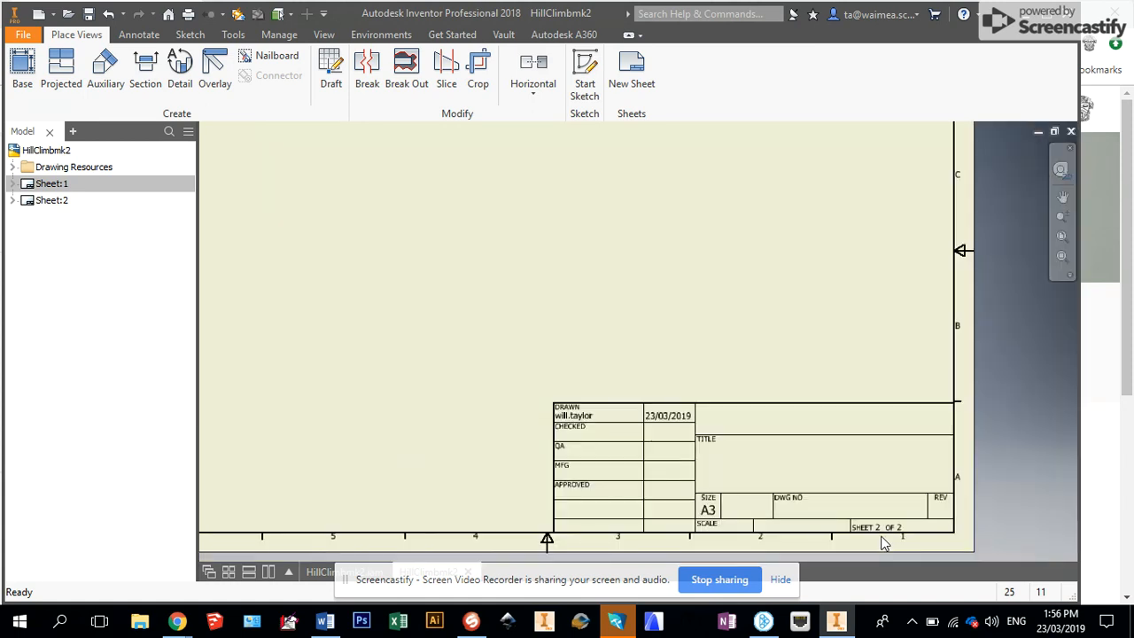
{"action": "left_click", "coordinate": [25, 71]}
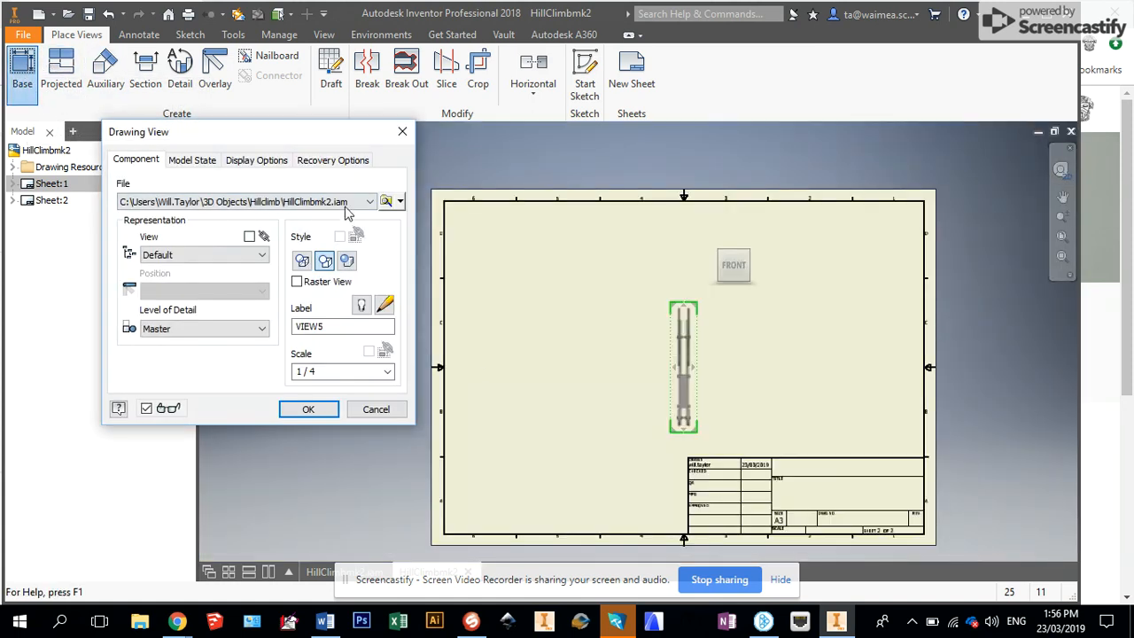
{"action": "left_click", "coordinate": [368, 201]}
{"action": "left_click", "coordinate": [368, 201]}
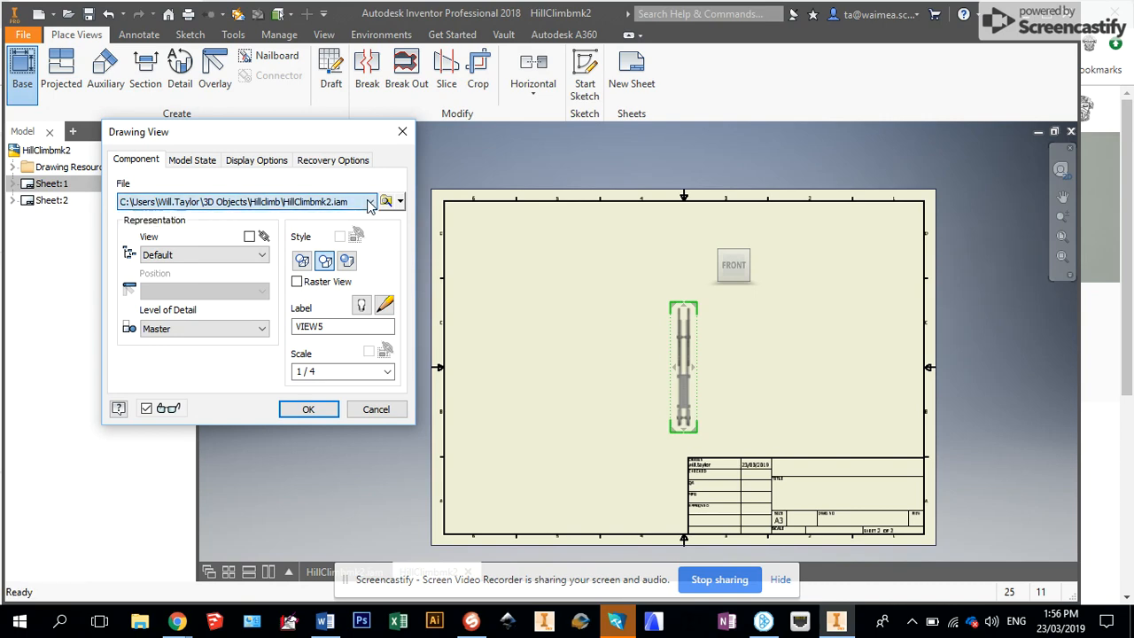
{"action": "left_click", "coordinate": [386, 202]}
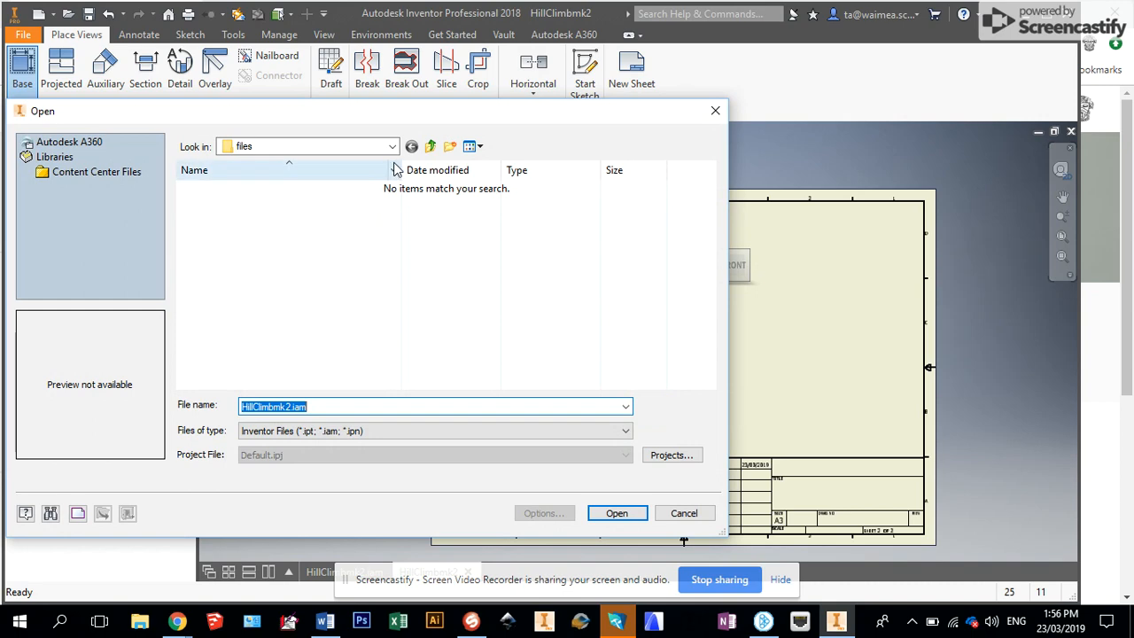
{"action": "left_click", "coordinate": [393, 147]}
{"action": "left_click", "coordinate": [274, 323]}
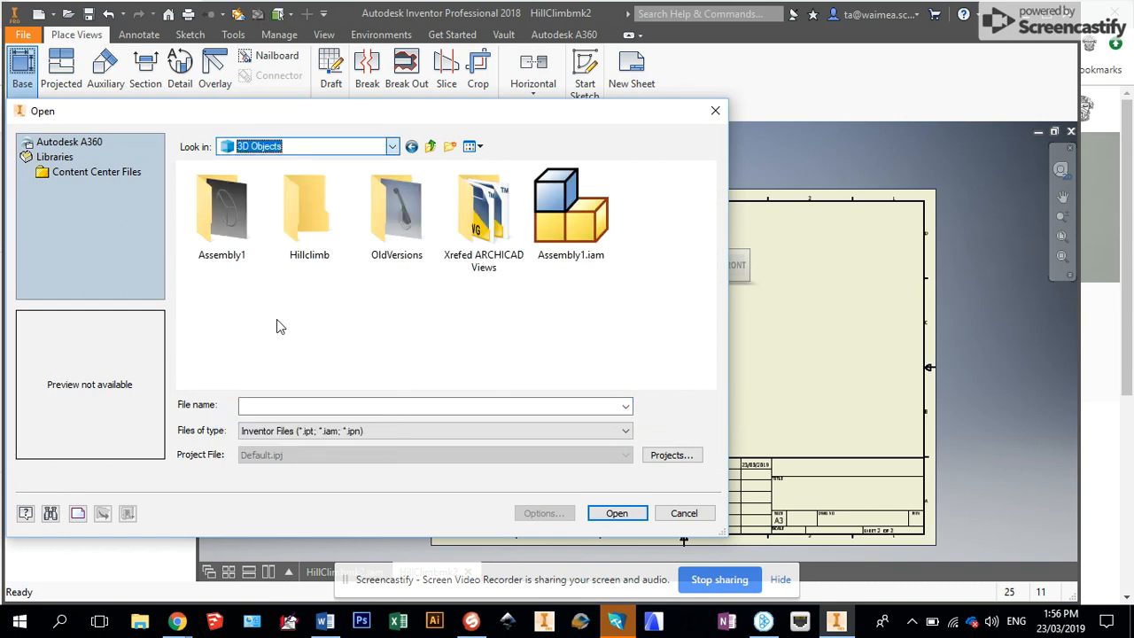
{"action": "double_click", "coordinate": [310, 213]}
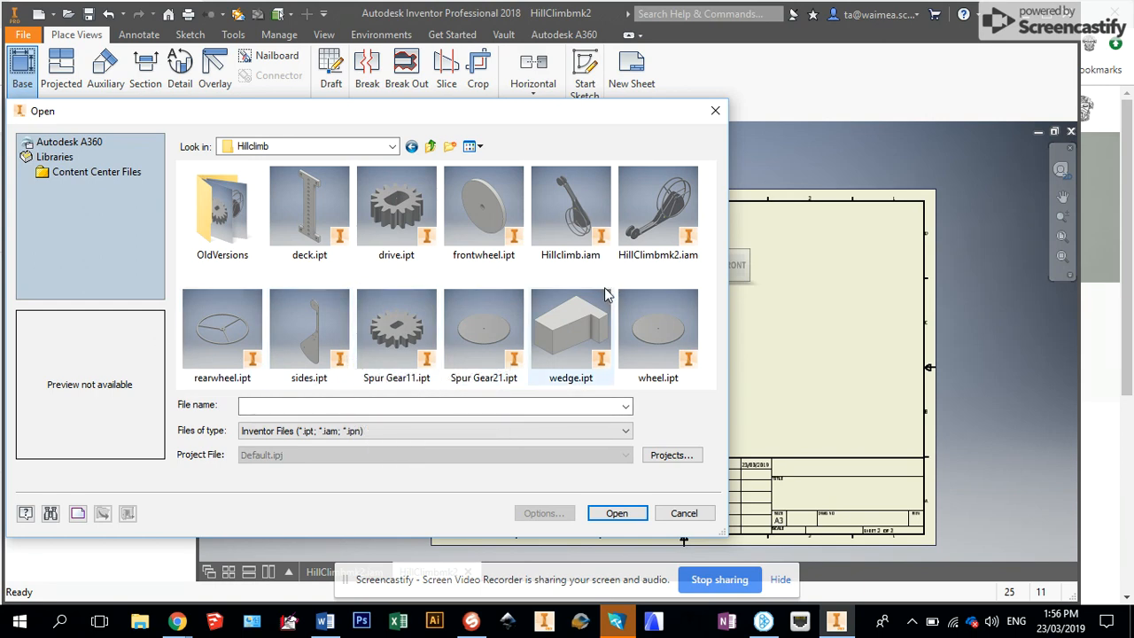
{"action": "left_click", "coordinate": [309, 228]}
{"action": "left_click", "coordinate": [621, 513]}
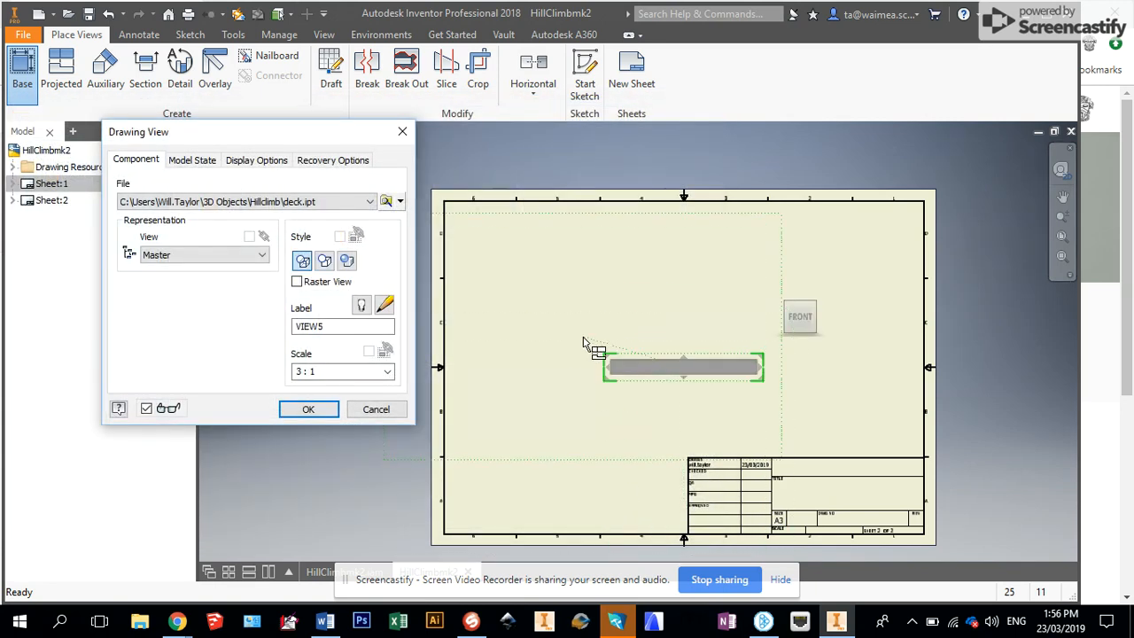
Orient the deck's base view to the Top face so the part lies horizontally, and create it at scale 1:1.
{"action": "left_click", "coordinate": [823, 318]}
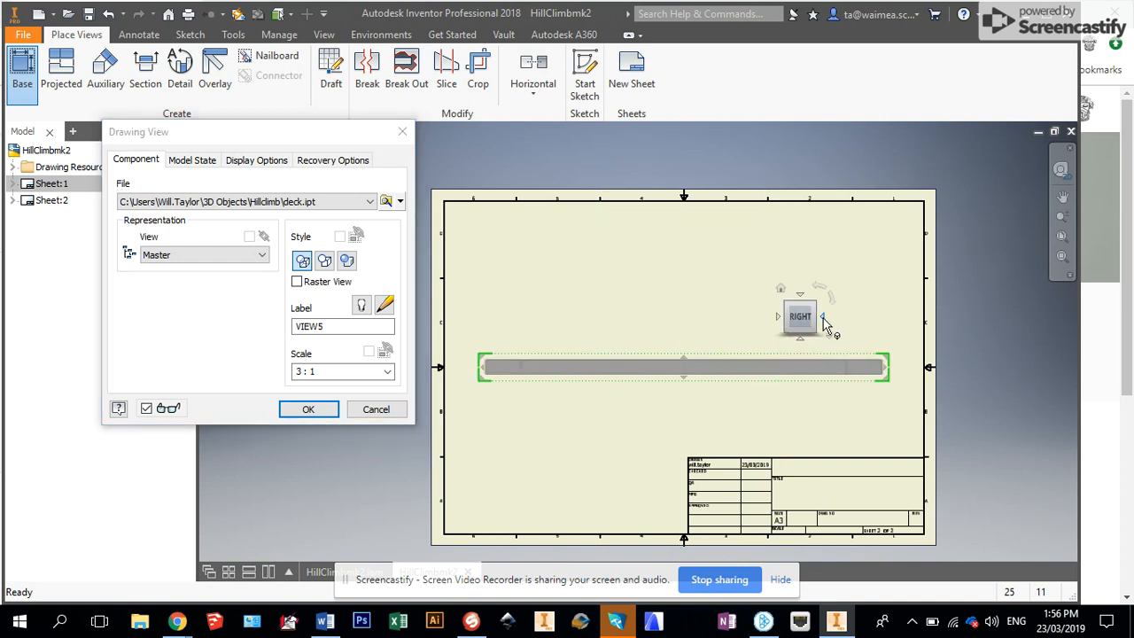
{"action": "left_click", "coordinate": [801, 295]}
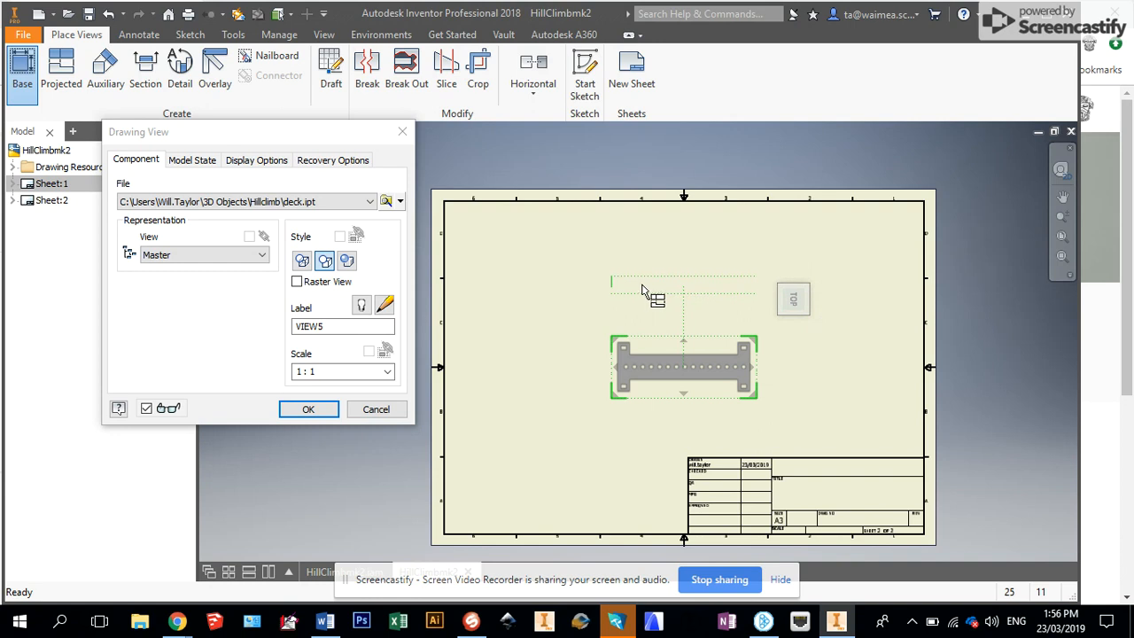
{"action": "right_click", "coordinate": [670, 356]}
{"action": "left_click", "coordinate": [728, 352]}
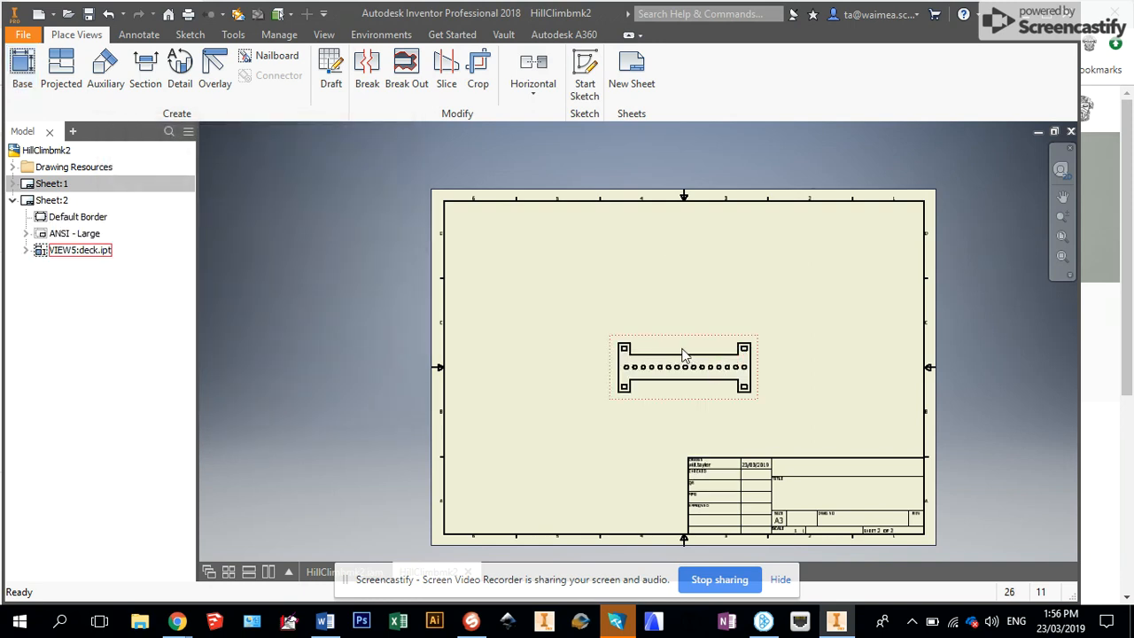
Move the deck view into the upper-left corner of the second sheet.
{"action": "left_click_drag", "start_coordinate": [684, 356], "coordinate": [526, 222]}
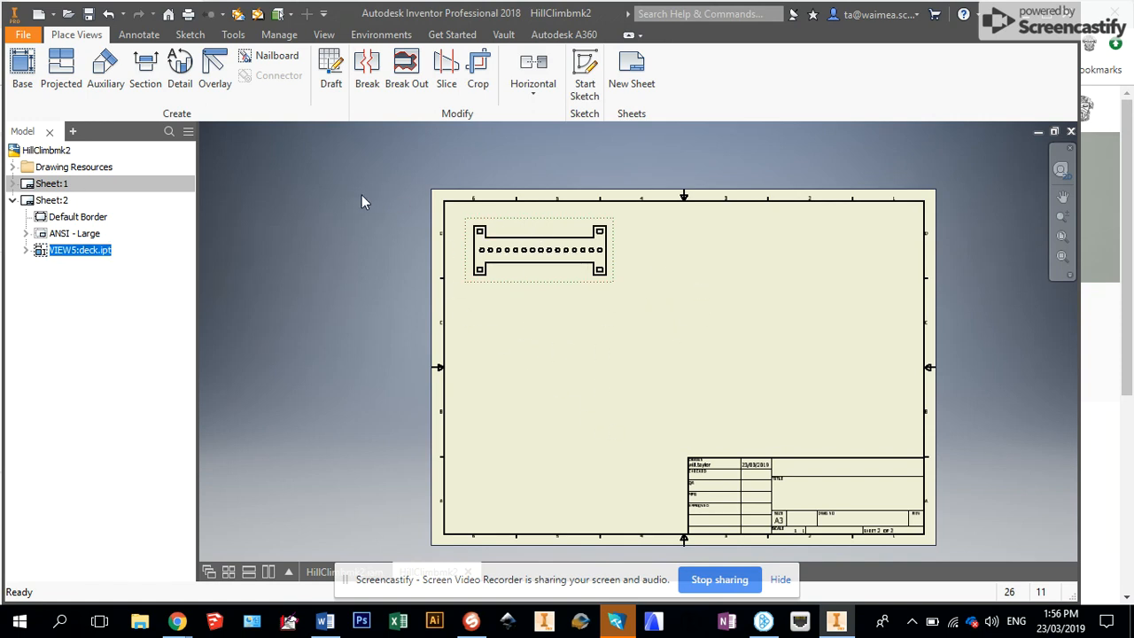
{"action": "scroll", "coordinate": [522, 278], "scroll_direction": "down", "scroll_amount": 5}
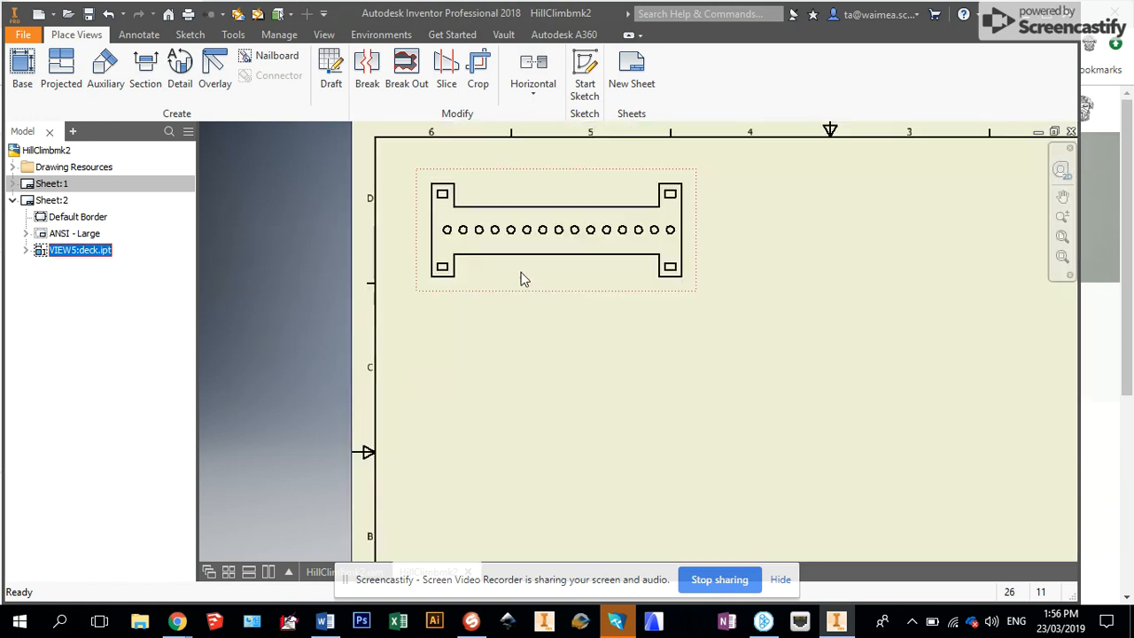
{"action": "scroll", "coordinate": [522, 278], "scroll_direction": "up", "scroll_amount": 2}
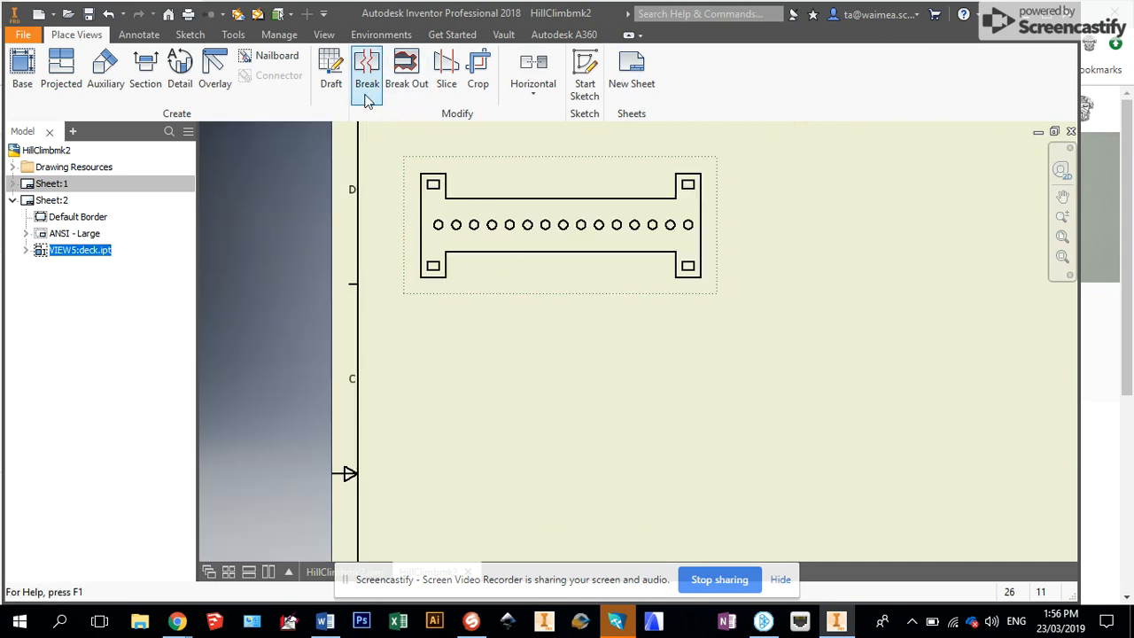